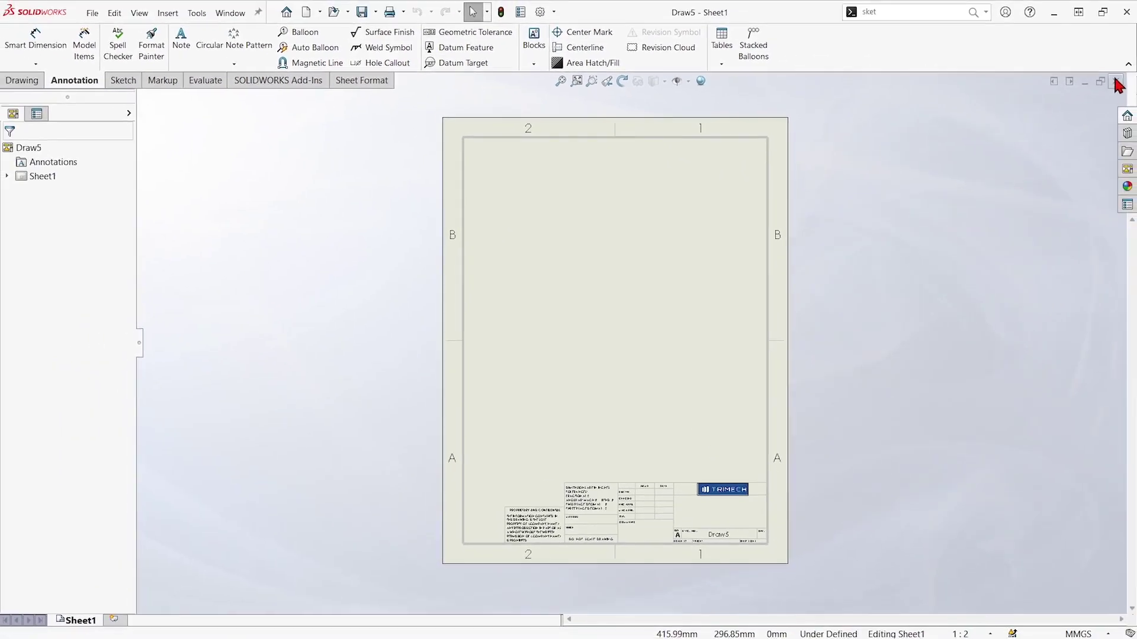
- Close the open drawing and create a new one from the A_Size_ANSI_MM template without inserting a model view
left_click(1117, 82)
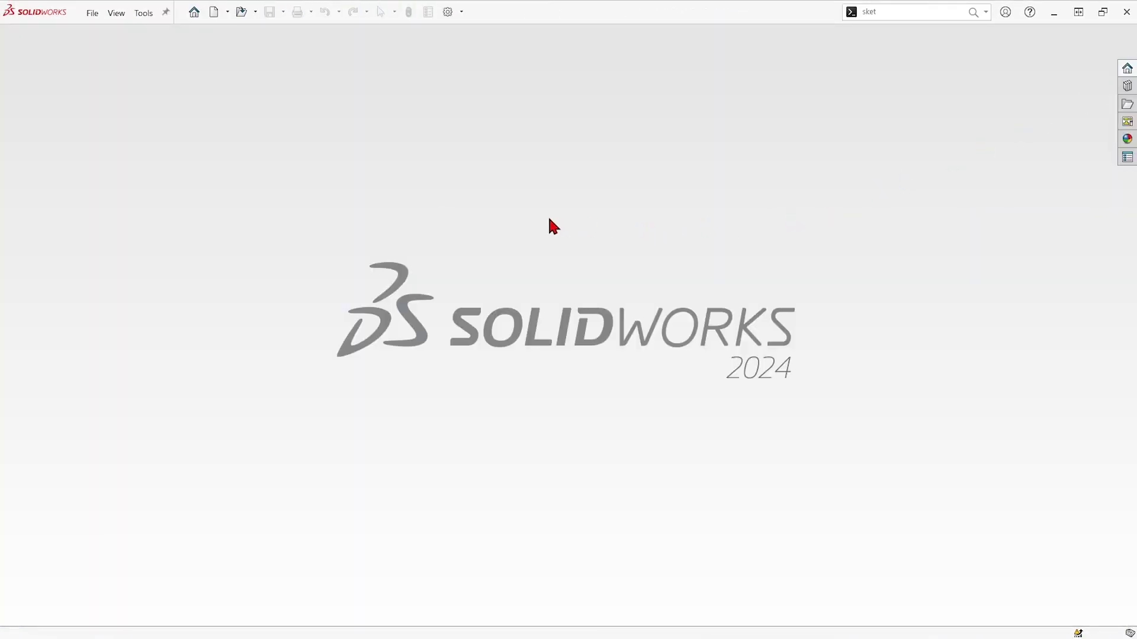
left_click(227, 12)
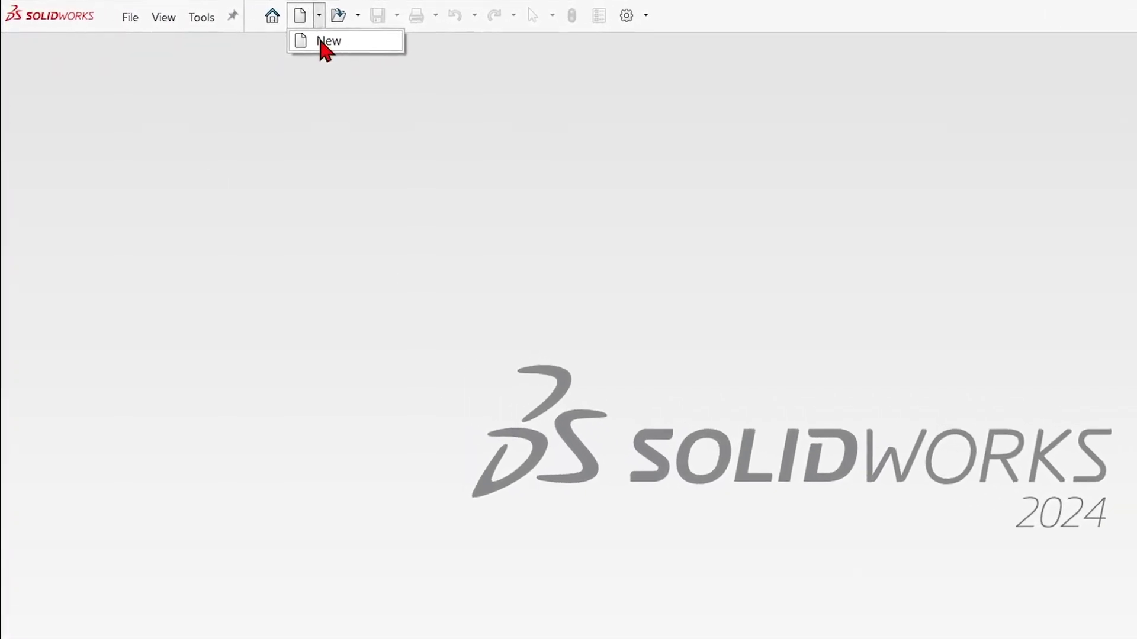
left_click(300, 38)
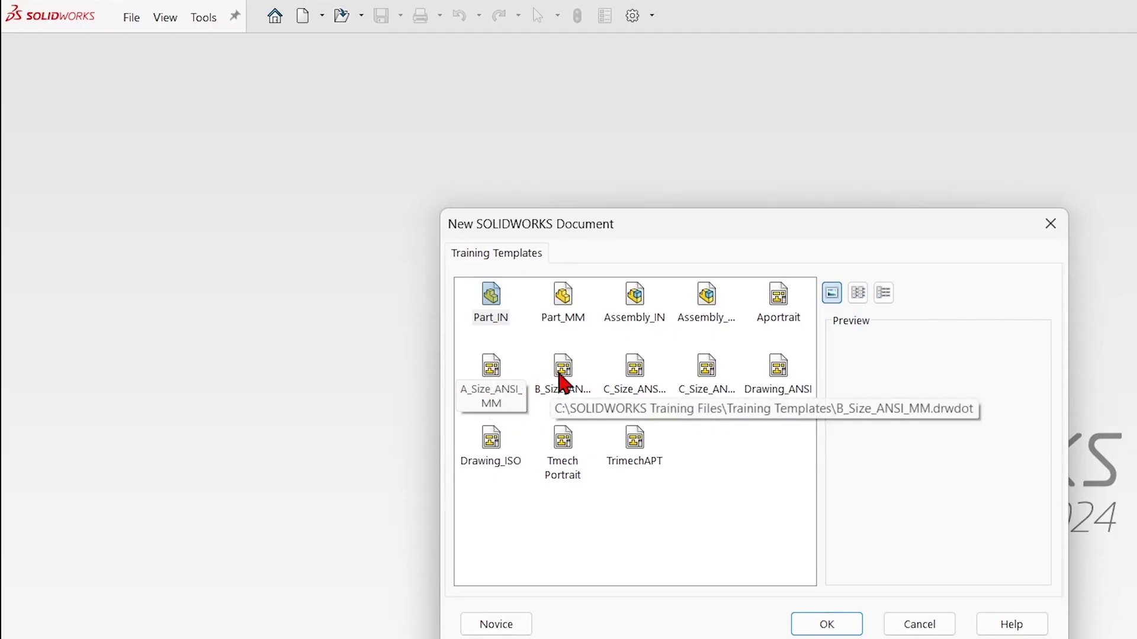
double_click(491, 384)
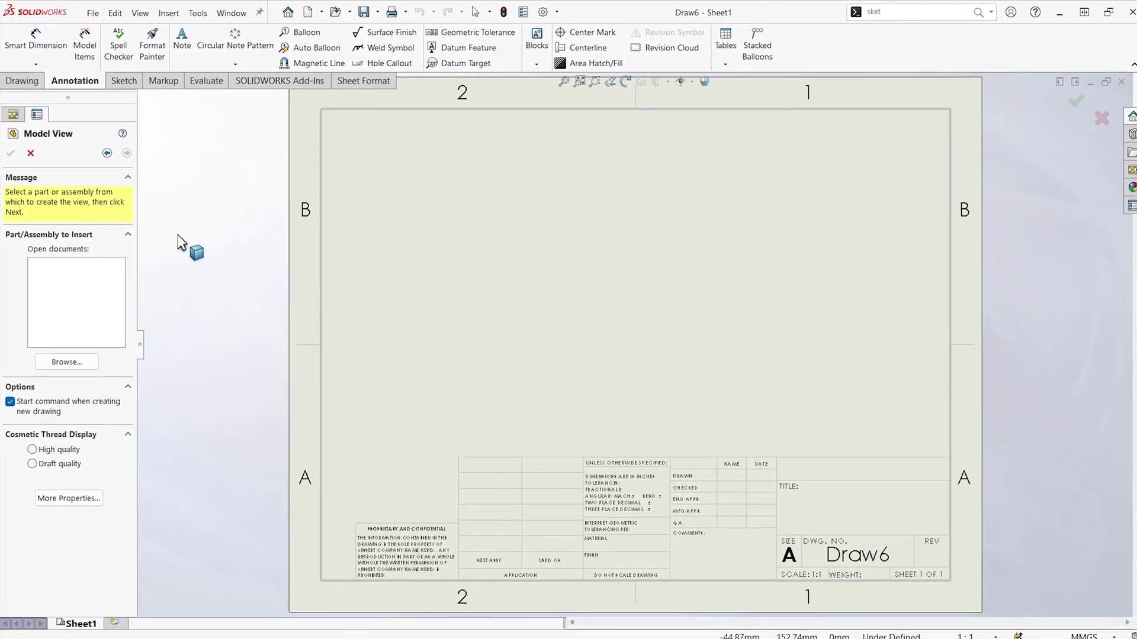
left_click(32, 152)
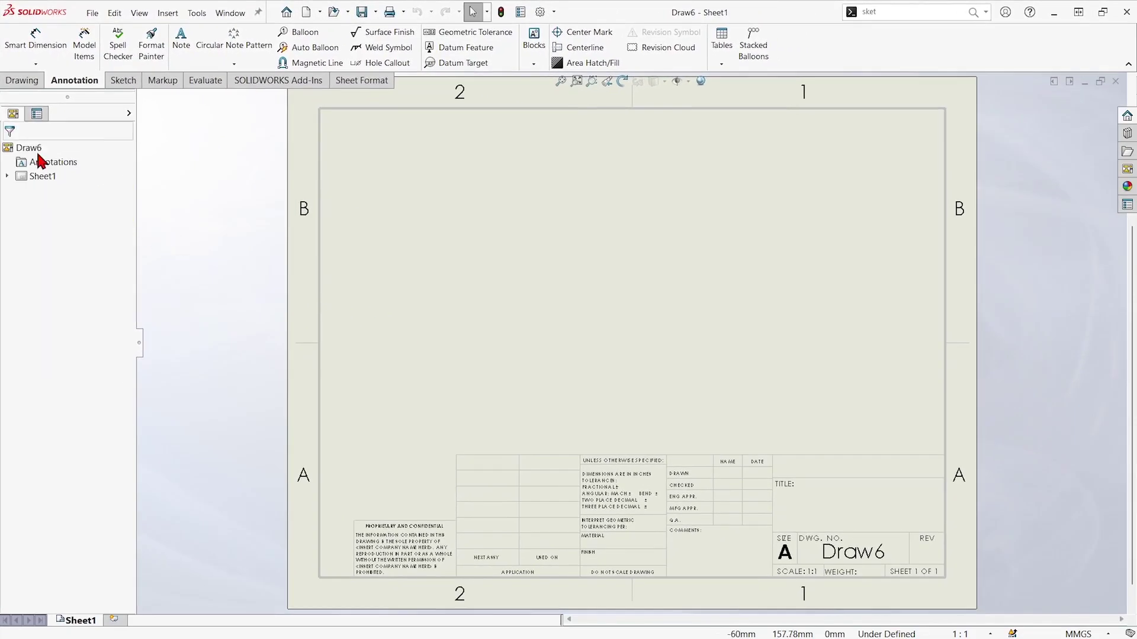
scroll(581, 379, "up", 1)
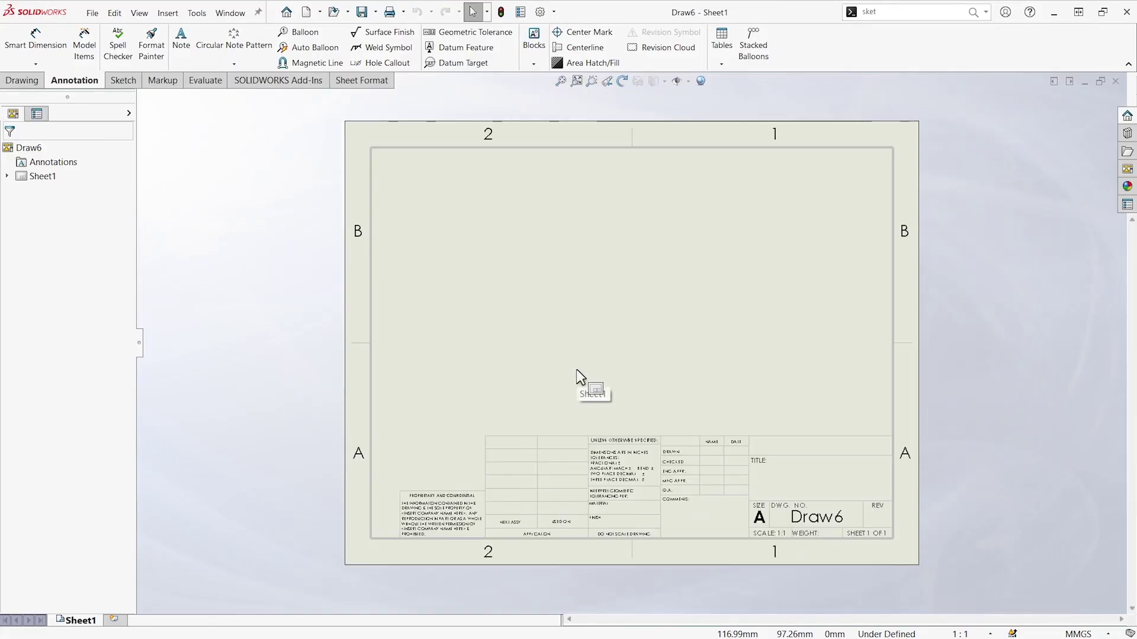
scroll(630, 355, "up", 1)
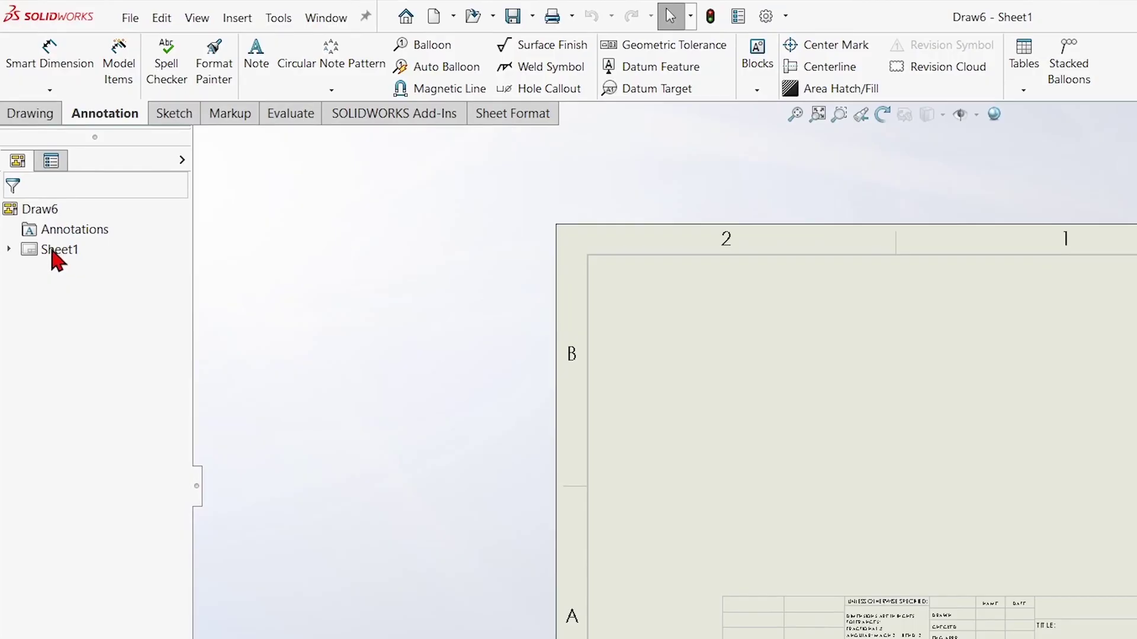
- Change Sheet1 to the standard A (ANSI) Portrait sheet size in its sheet properties
right_click(52, 251)
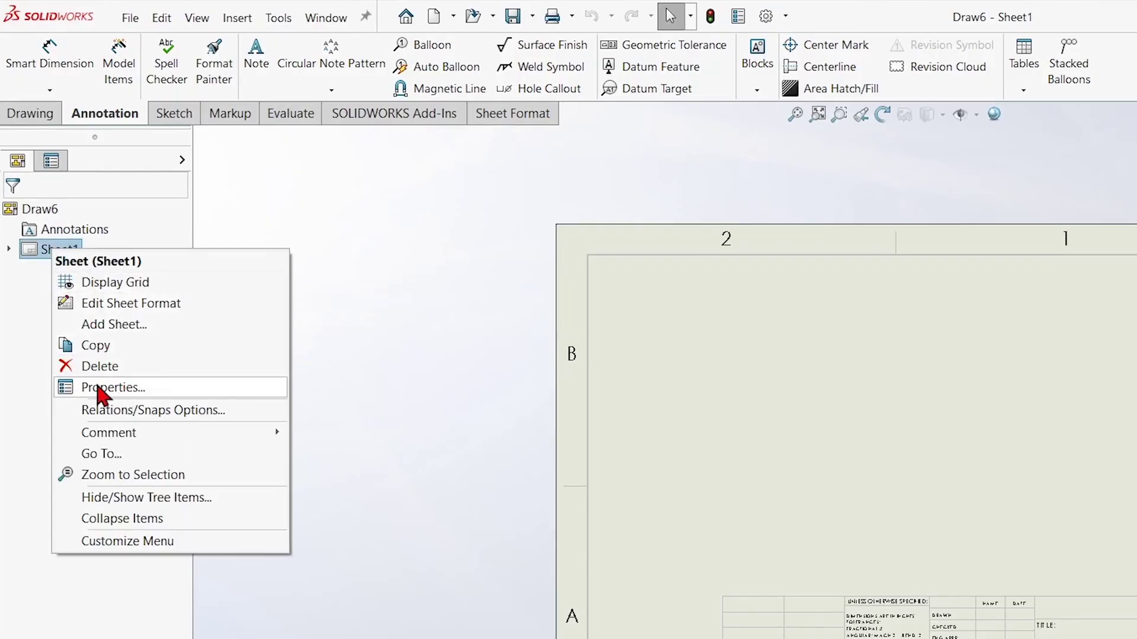
left_click(113, 388)
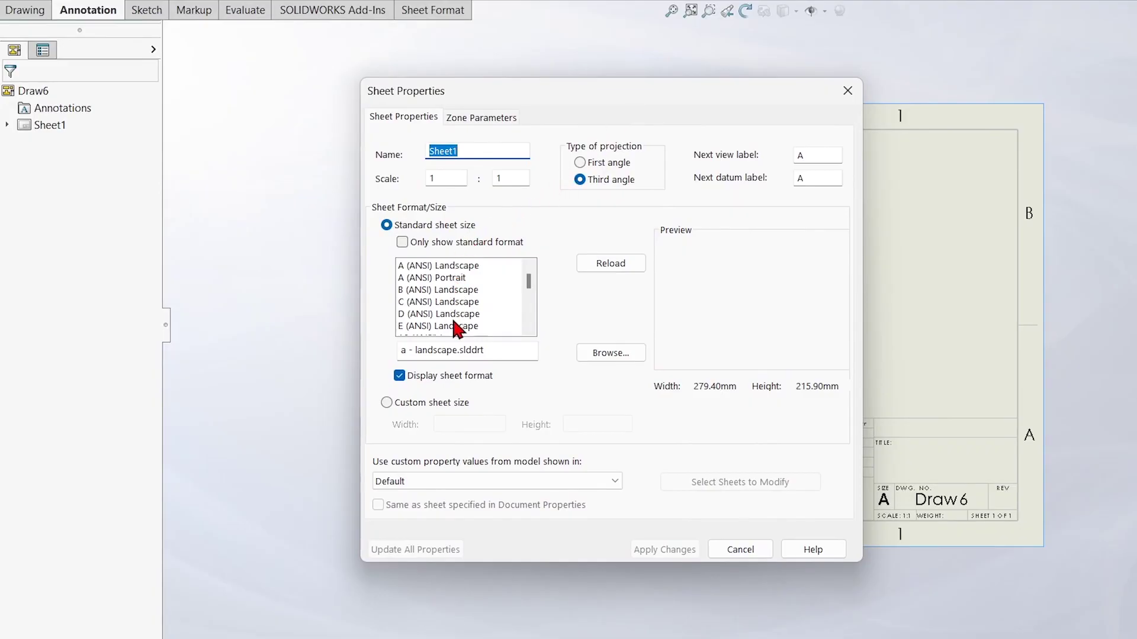
left_click_drag(529, 283, 533, 276)
left_click(452, 279)
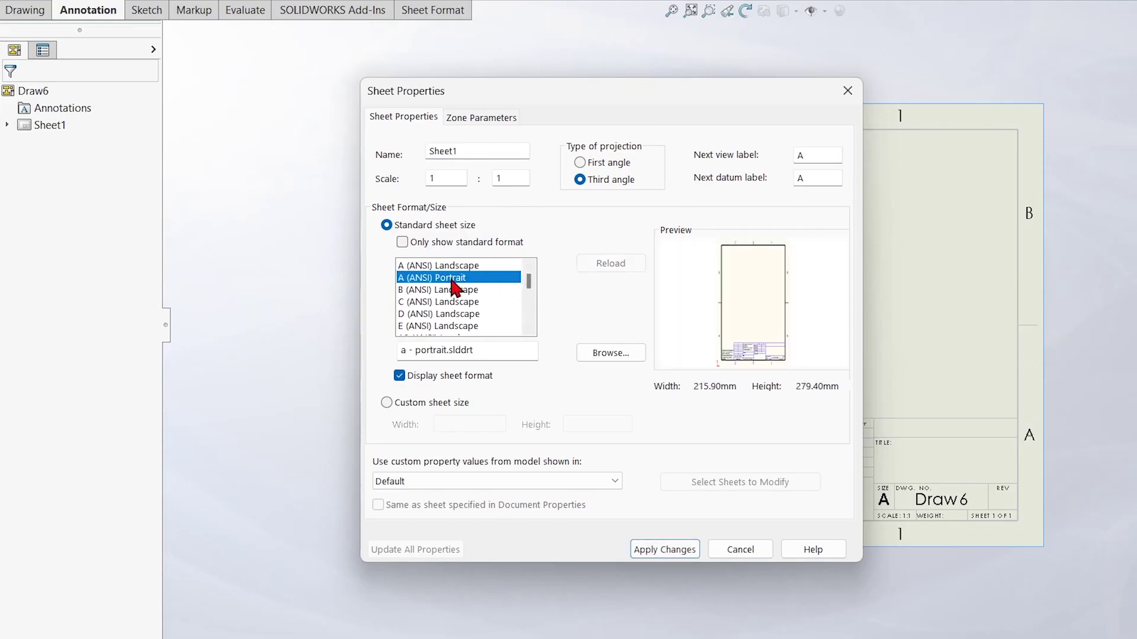
left_click(665, 551)
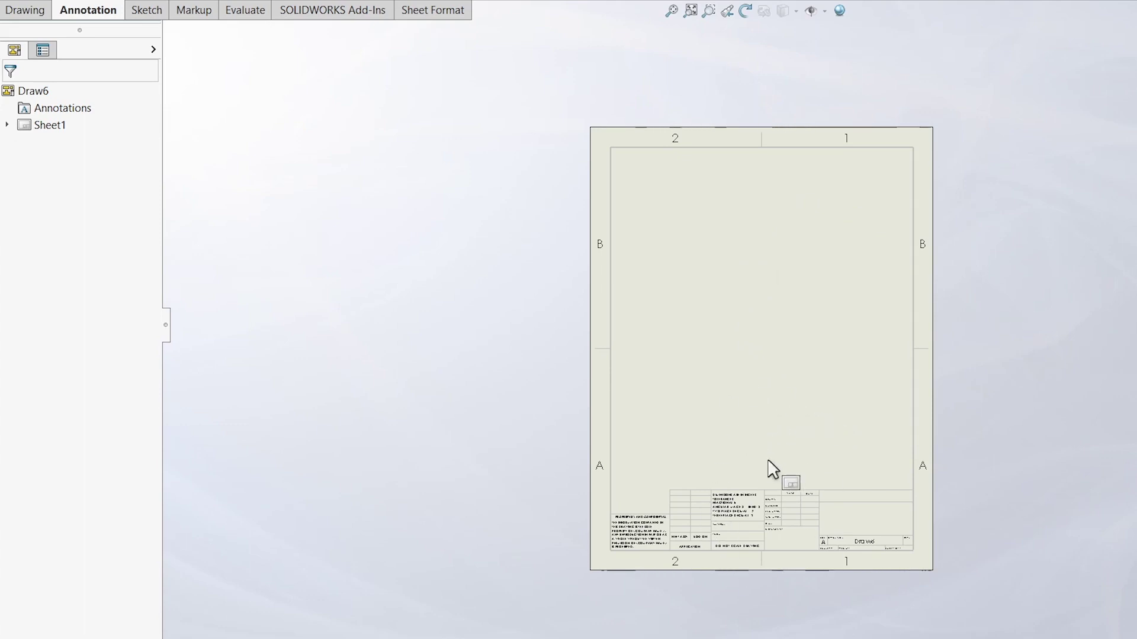
- Open the sheet format of Sheet1 for editing
scroll(763, 547, "down", 3)
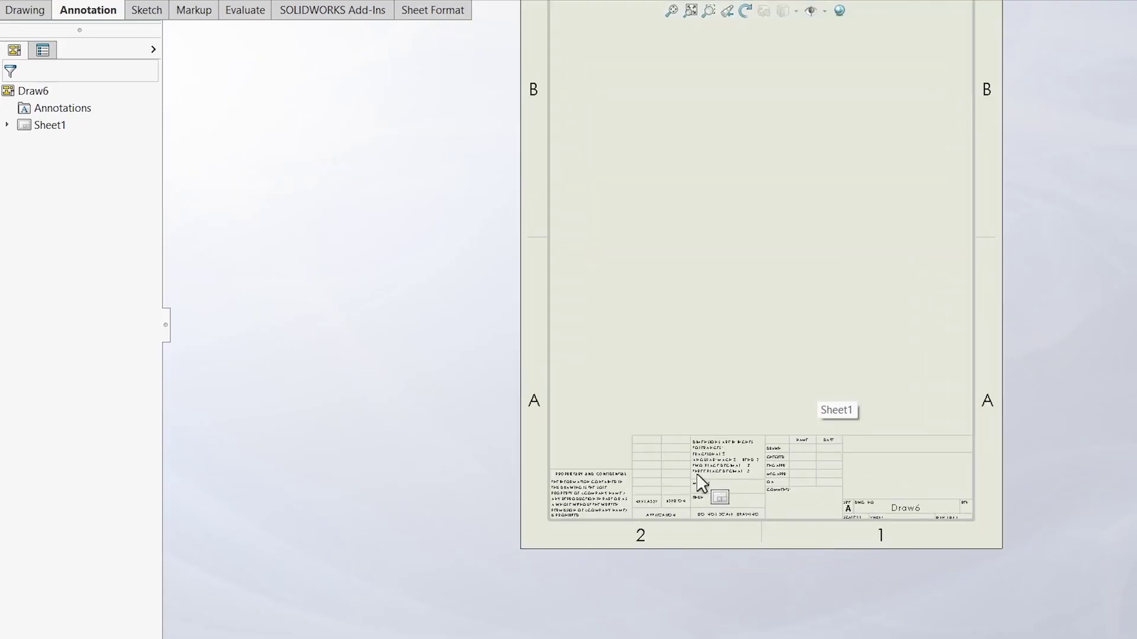
right_click(708, 299)
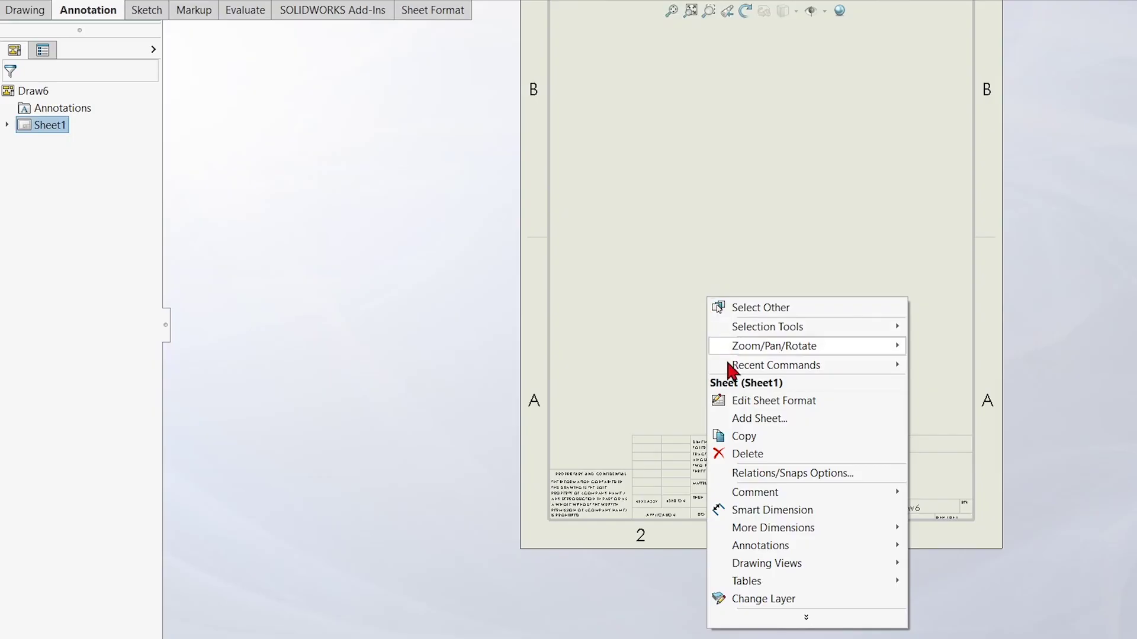
left_click(769, 399)
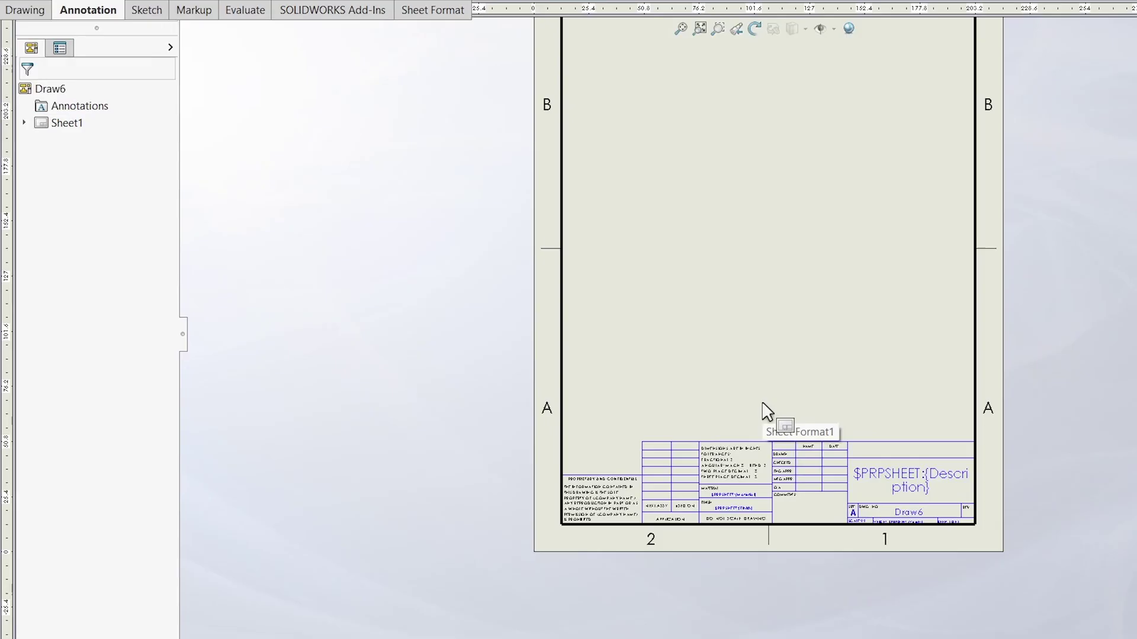
scroll(768, 413, "down", 2)
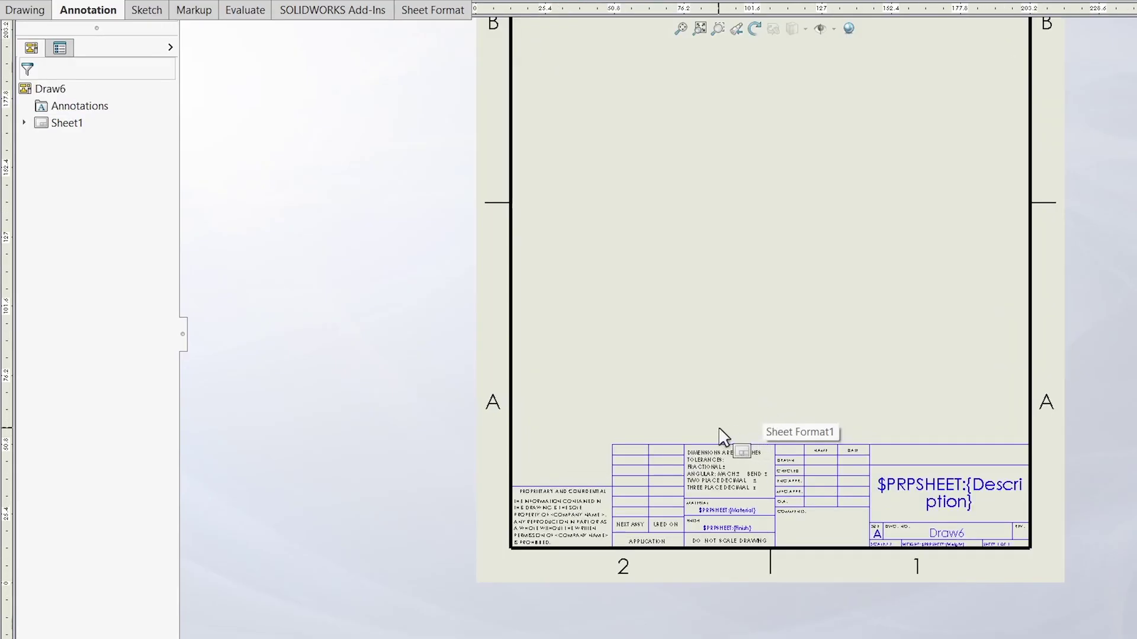
- Power trim the grid lines of the NEXT ASSY / USED ON table, including its divider beside the proprietary note
left_click(146, 10)
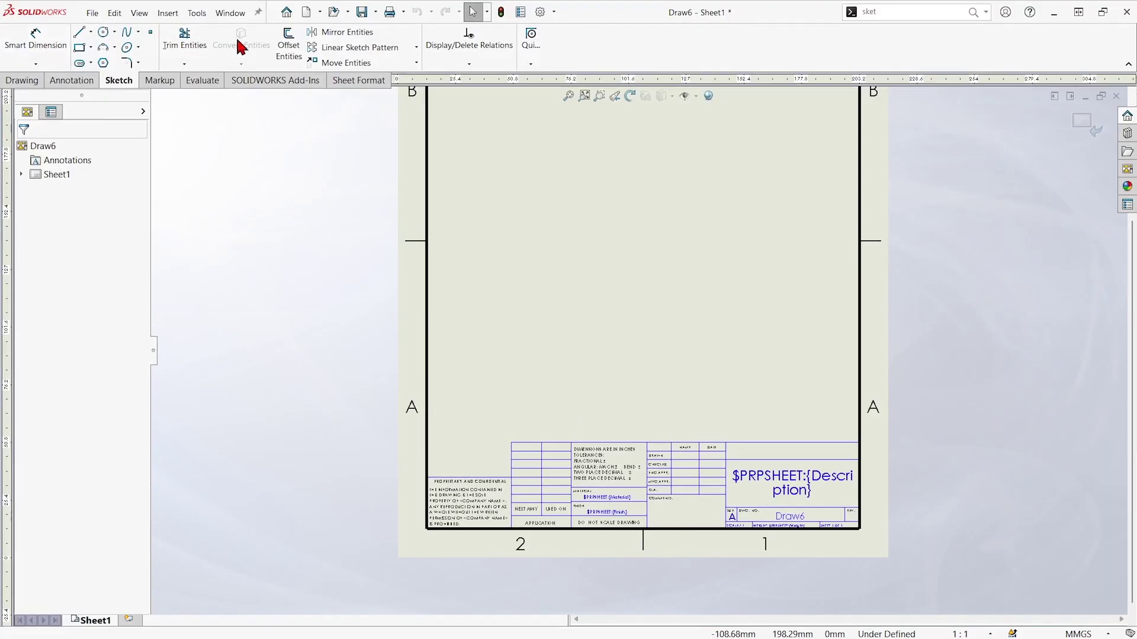
left_click(196, 50)
scroll(568, 468, "down", 2)
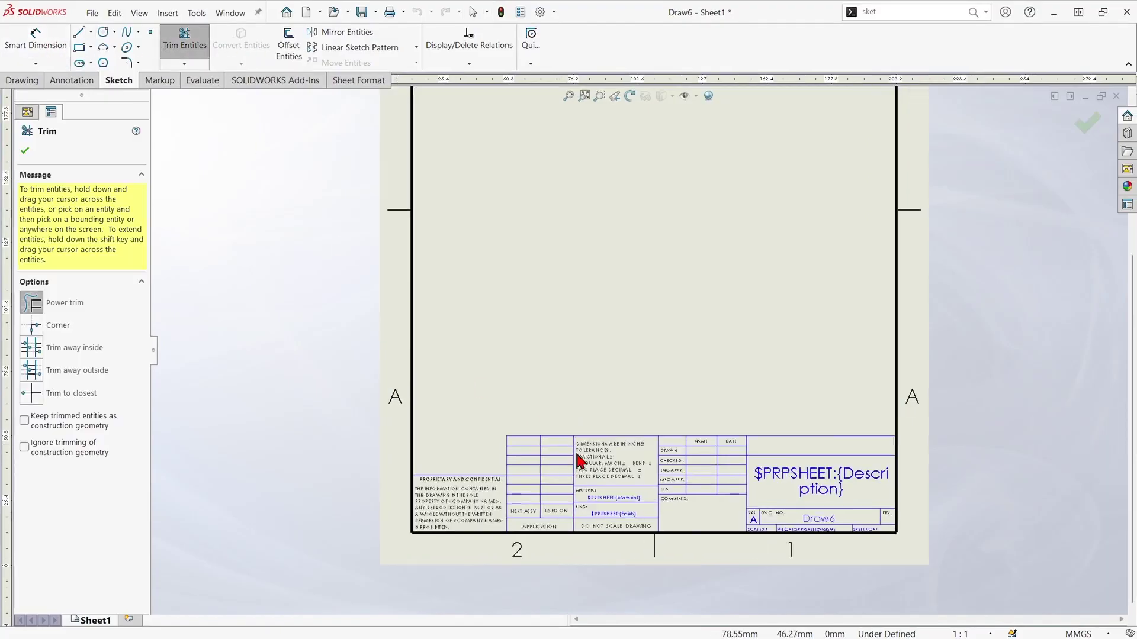
mouse_move(568, 401)
left_mouse_down()
mouse_move(554, 530)
mouse_move(525, 530)
mouse_move(519, 385)
mouse_move(550, 505)
left_mouse_up()
mouse_move(487, 445)
left_mouse_down()
mouse_move(521, 483)
mouse_move(493, 499)
mouse_move(501, 458)
mouse_move(491, 451)
mouse_move(489, 485)
left_mouse_up()
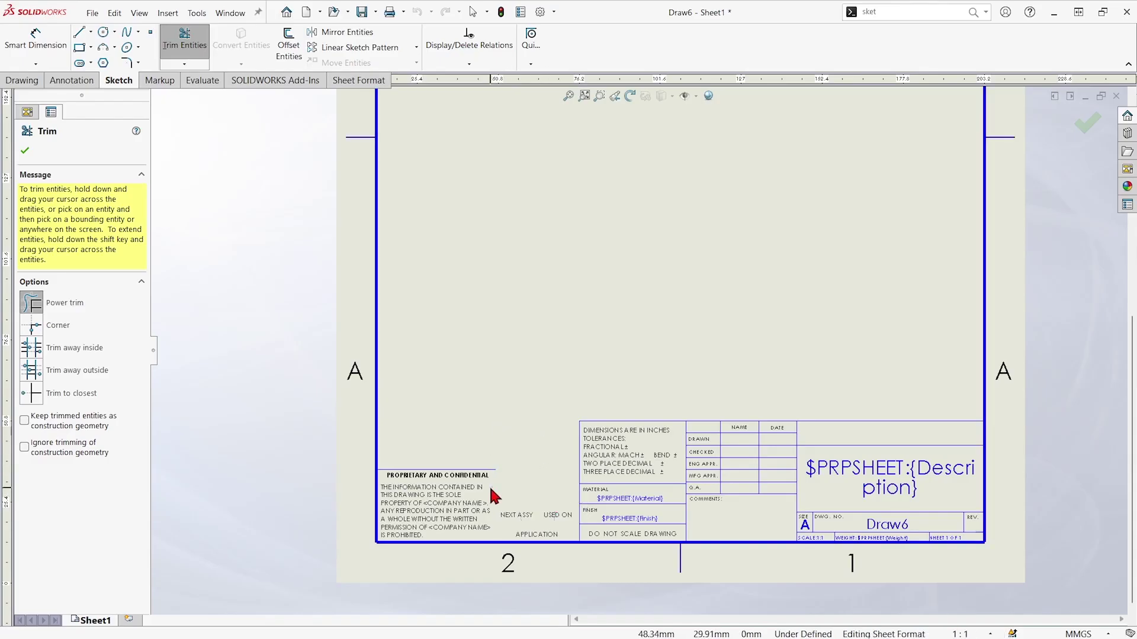
left_click(25, 152)
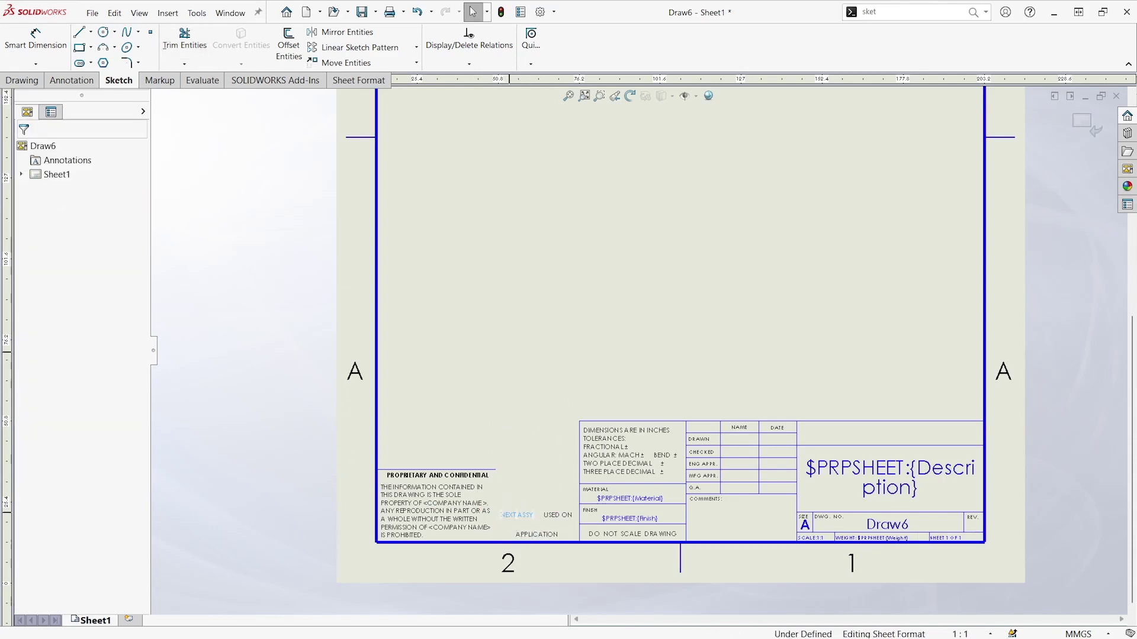
- Delete the leftover NEXT ASSY, USED ON and APPLICATION notes from the title block
double_click(517, 515)
key("Delete")
left_click(557, 522)
- Move the proprietary notes and their top line, from the line's right end, against the left edge of the tolerance block
left_click_drag(528, 538, 365, 461)
left_click(386, 467)
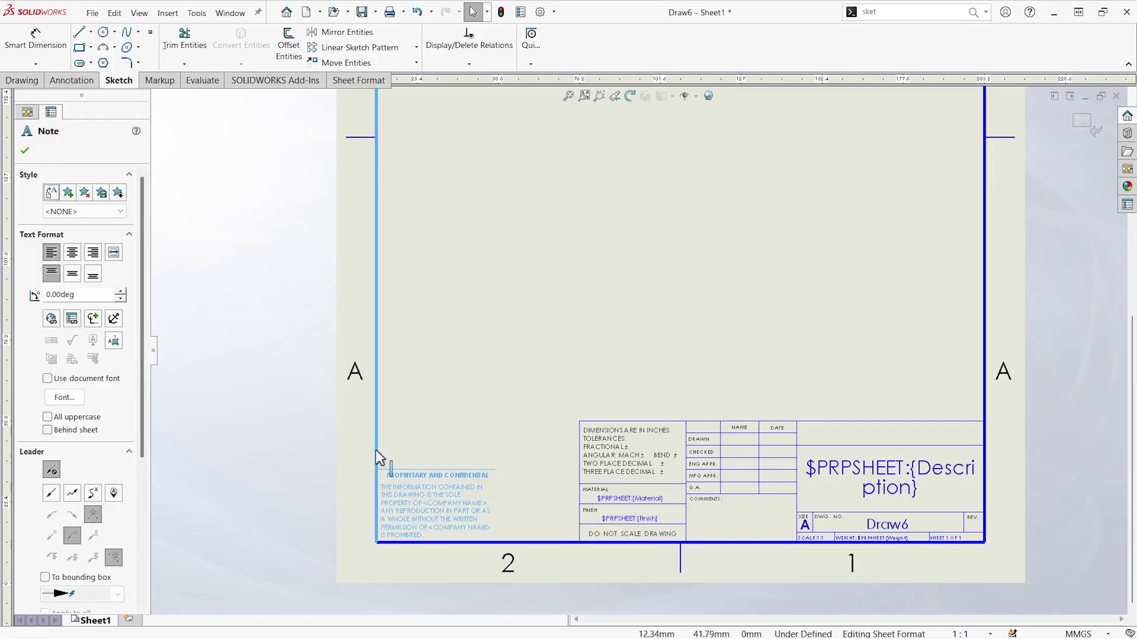
key("Escape")
key("Escape")
left_click_drag(530, 512, 385, 441)
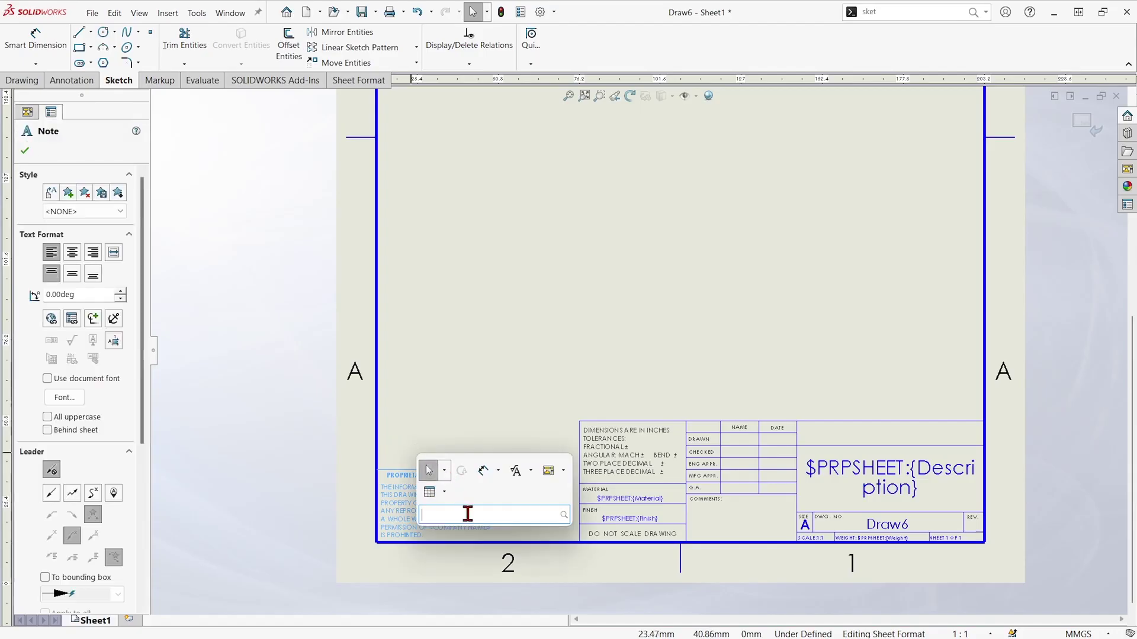
type("move")
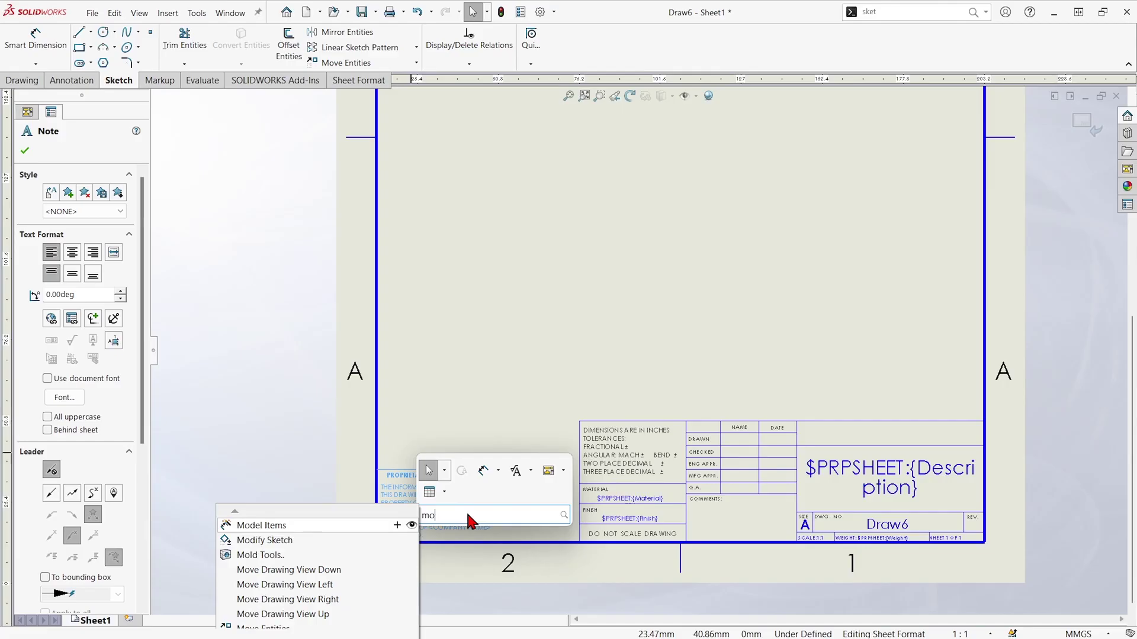
left_click(351, 525)
left_click(496, 469)
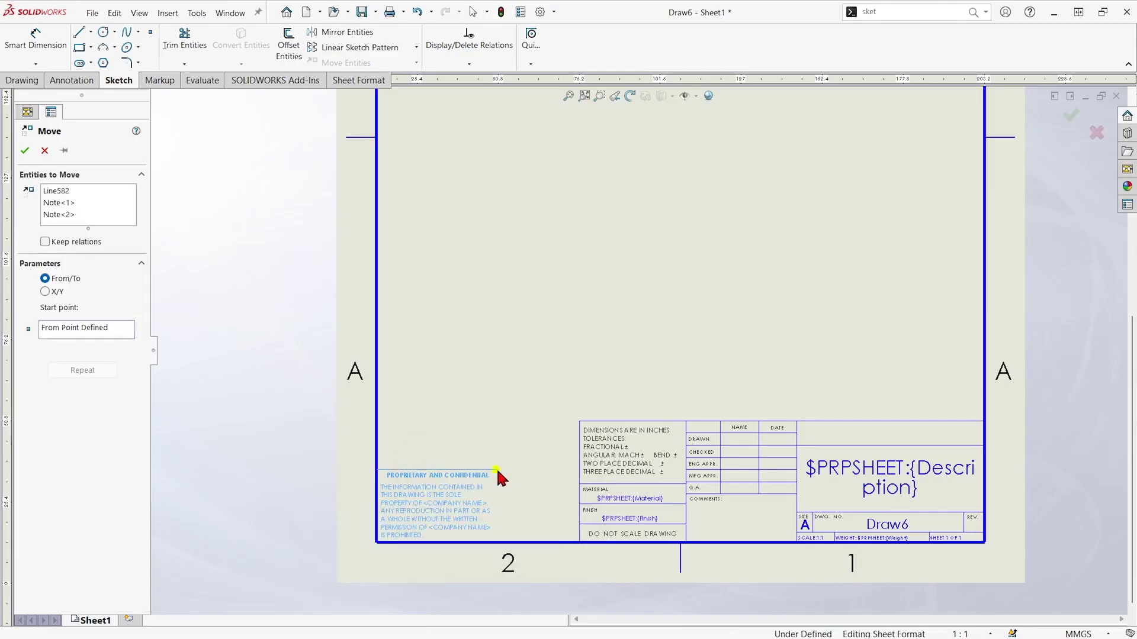
left_click(582, 478)
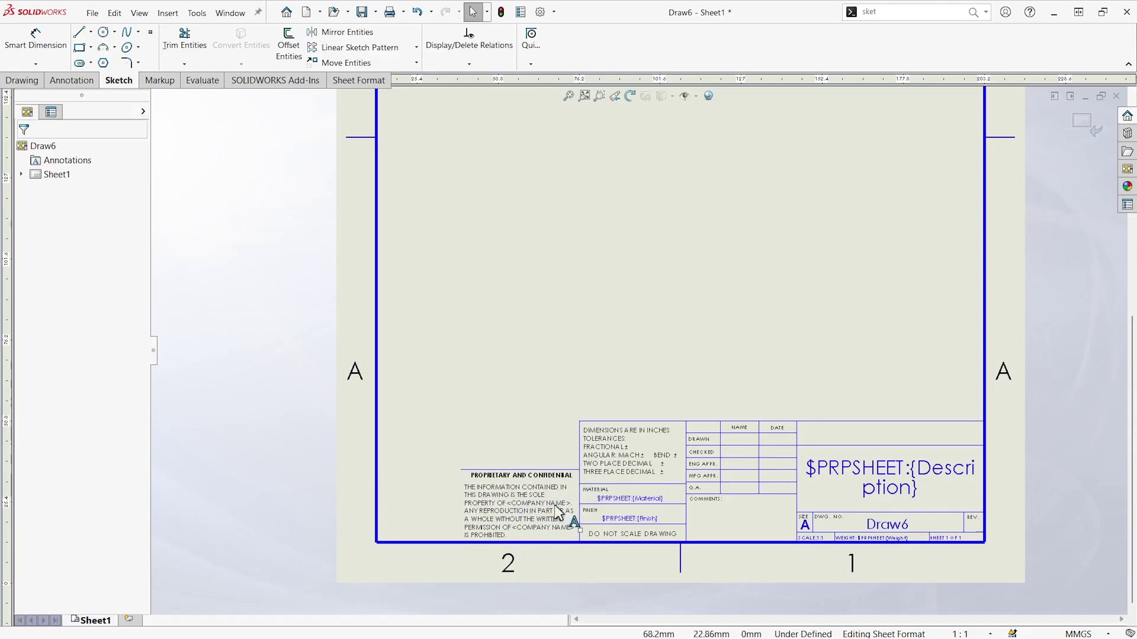
- Delete the proprietary paragraph and close the heading's box with a vertical line about 23 mm long down to the sheet border
left_click(505, 502)
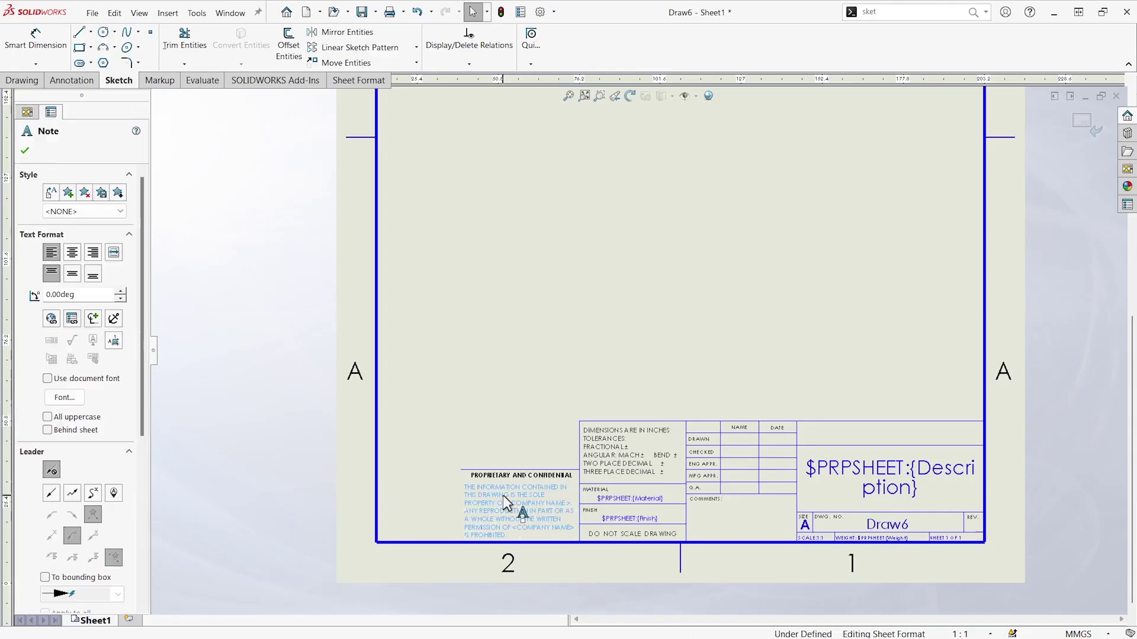
key("Delete")
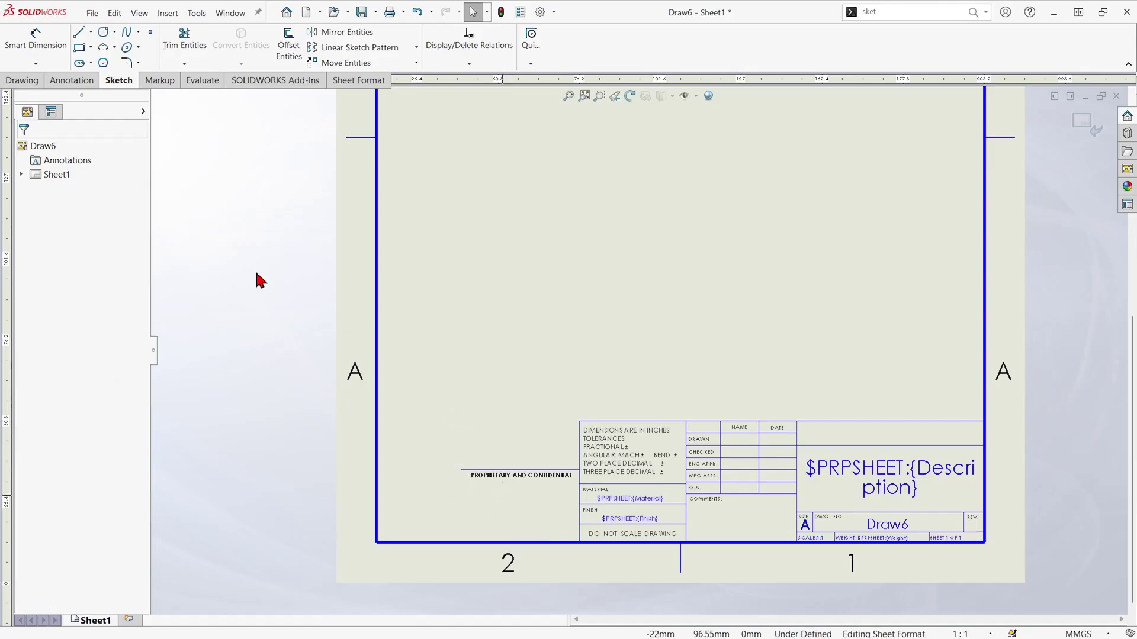
key("l")
left_click(460, 471)
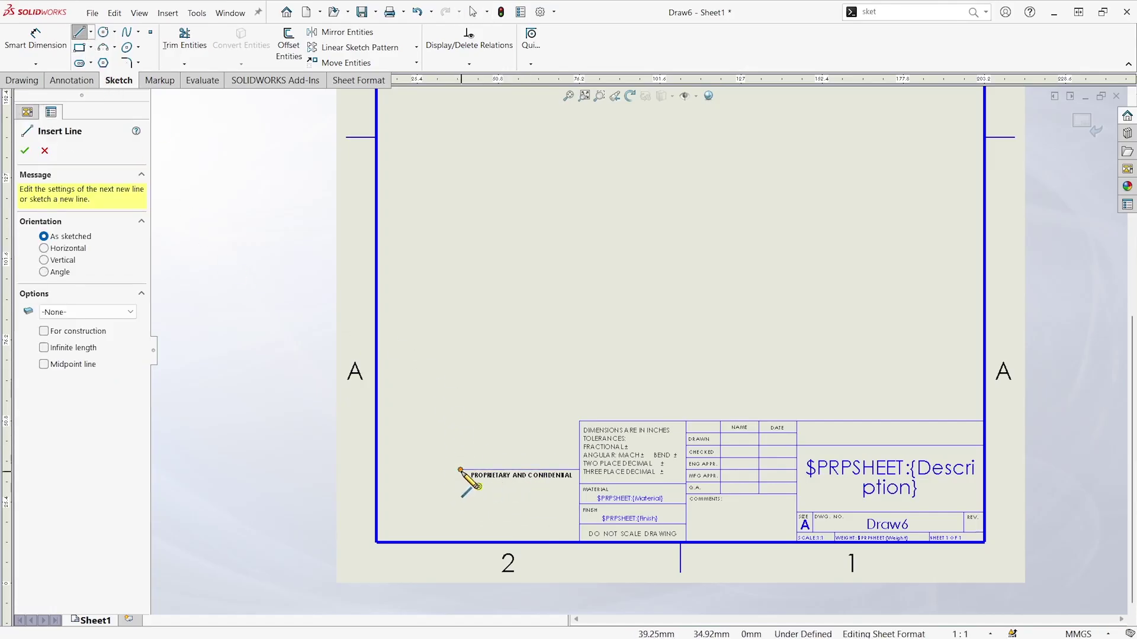
left_click(460, 518)
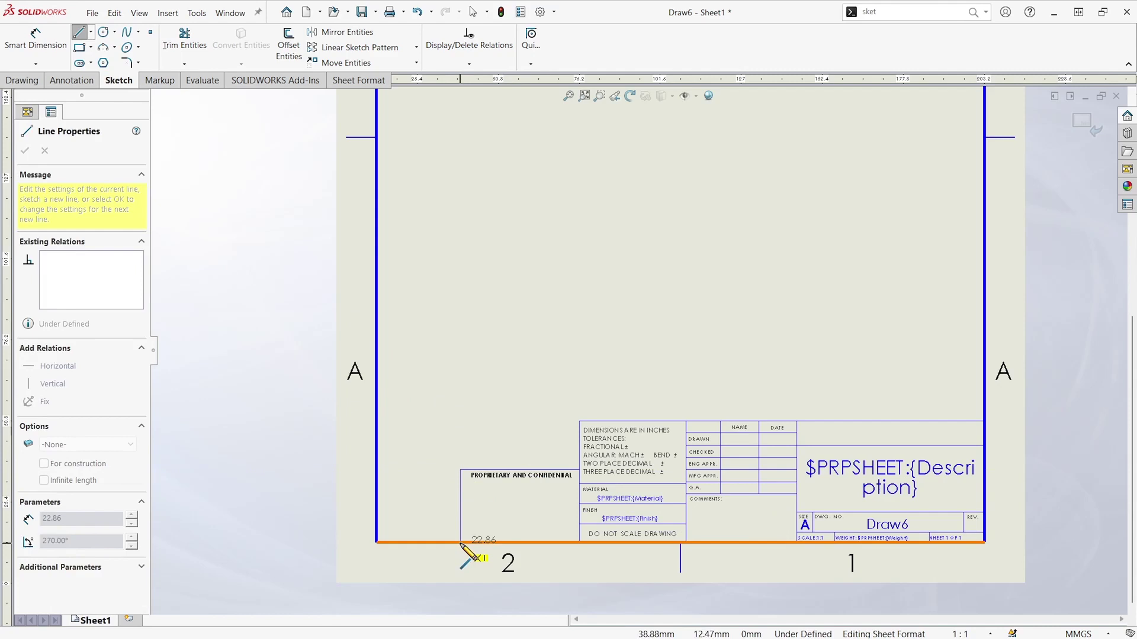
double_click(461, 542)
key("Escape")
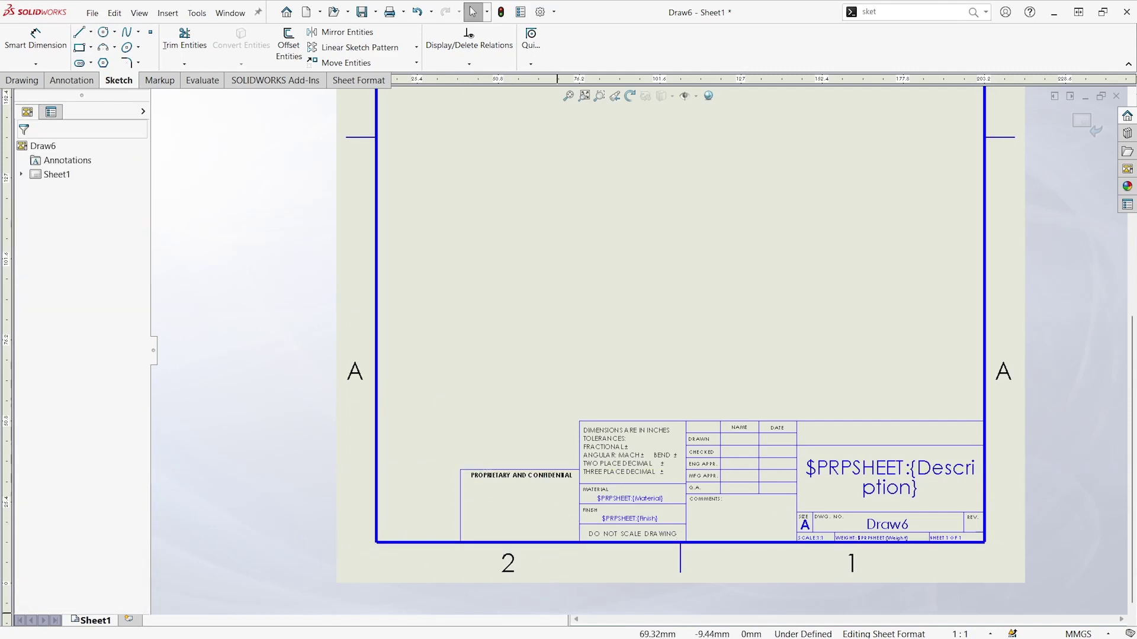
- Switch to the Chrome window with the TriMech Group logo and capture the blue logo image with Snipping Tool
mouse_move(620, 638)
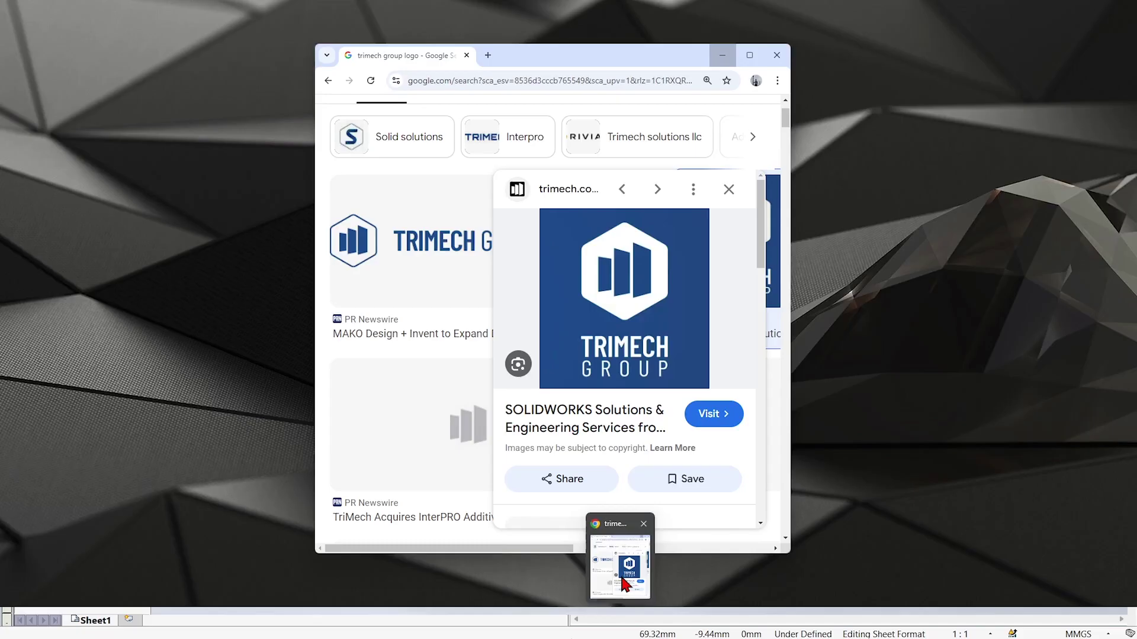
left_click(622, 571)
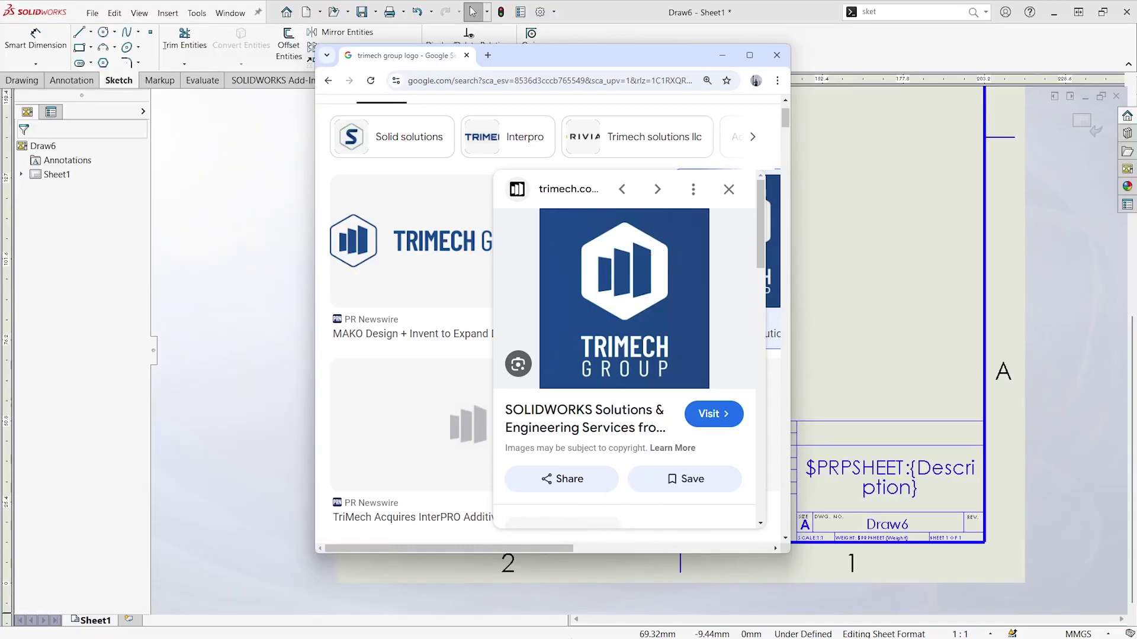
key("super+s")
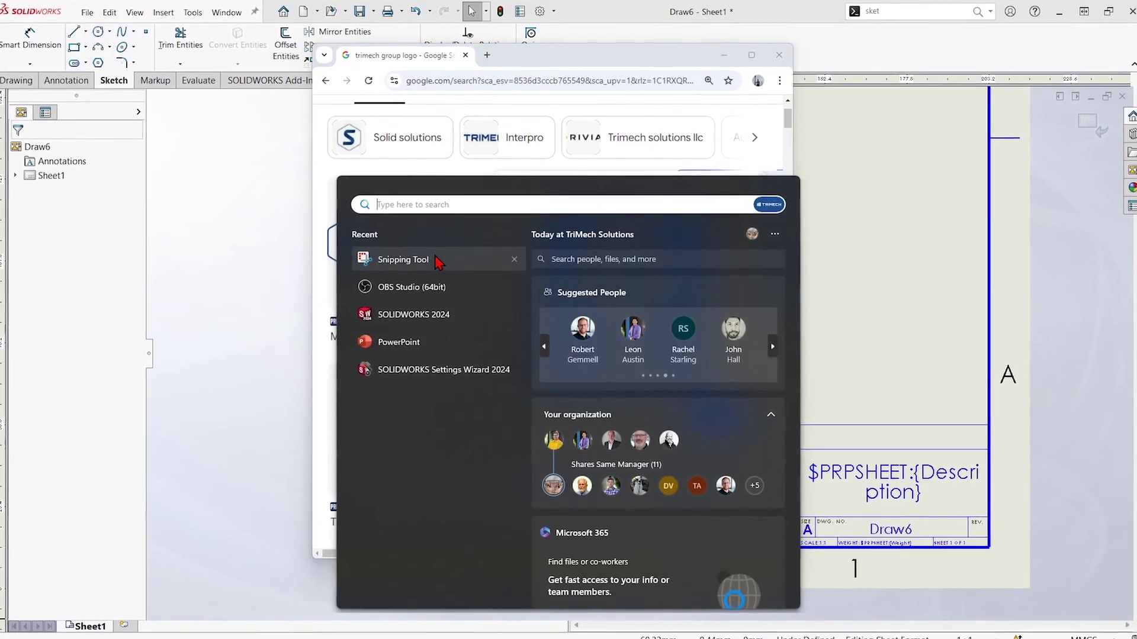
left_click(435, 259)
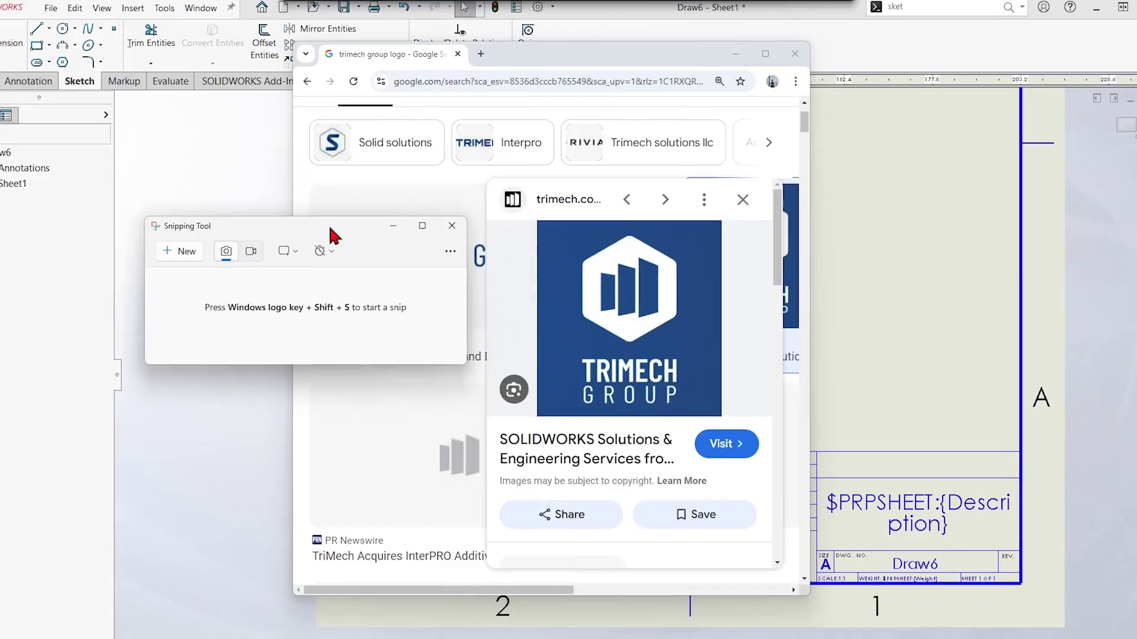
left_click(175, 251)
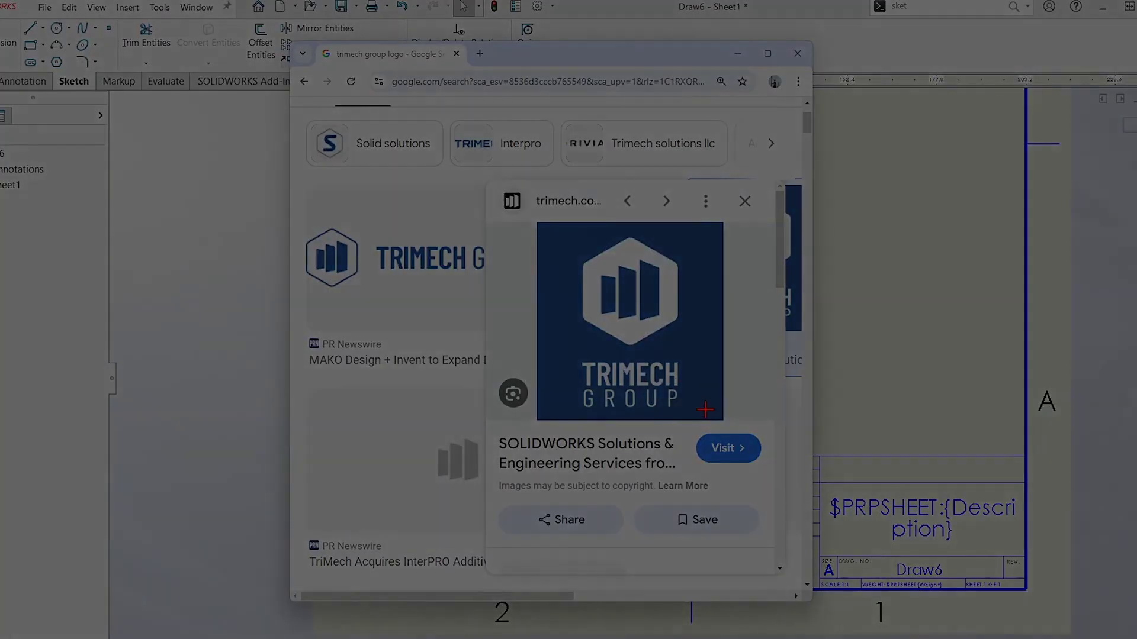
left_click_drag(696, 416, 564, 232)
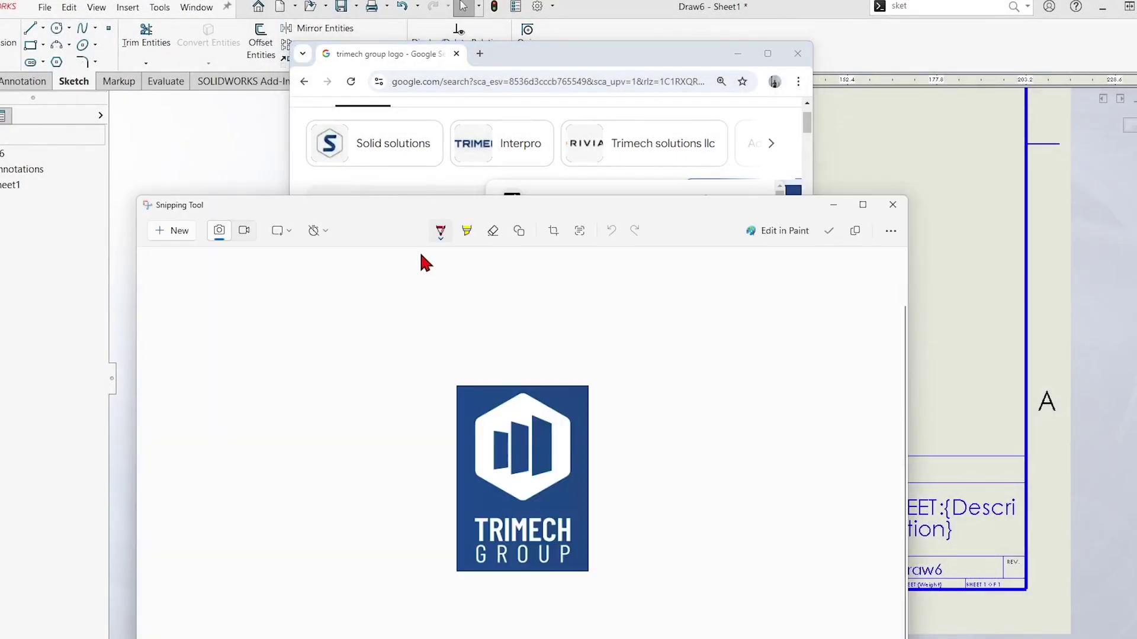
- Paste the captured TriMech Group logo into the SOLIDWORKS sheet format, place it above the proprietary box and shrink it
mouse_move(392, 204)
left_mouse_down()
mouse_move(363, 157)
mouse_move(394, 132)
left_mouse_up()
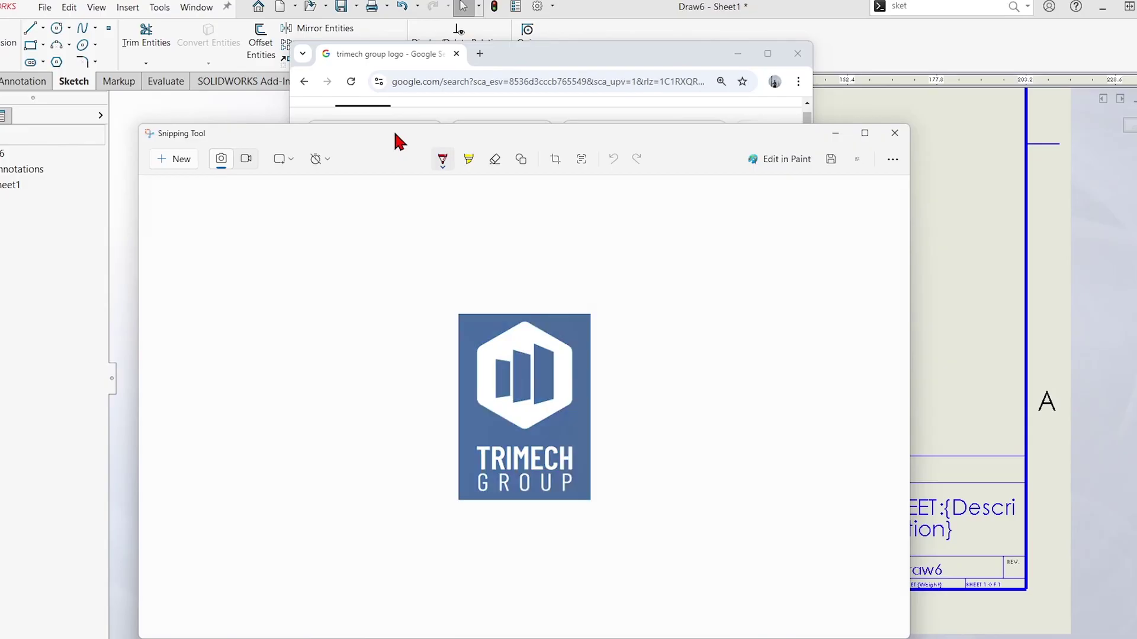
left_click(978, 306)
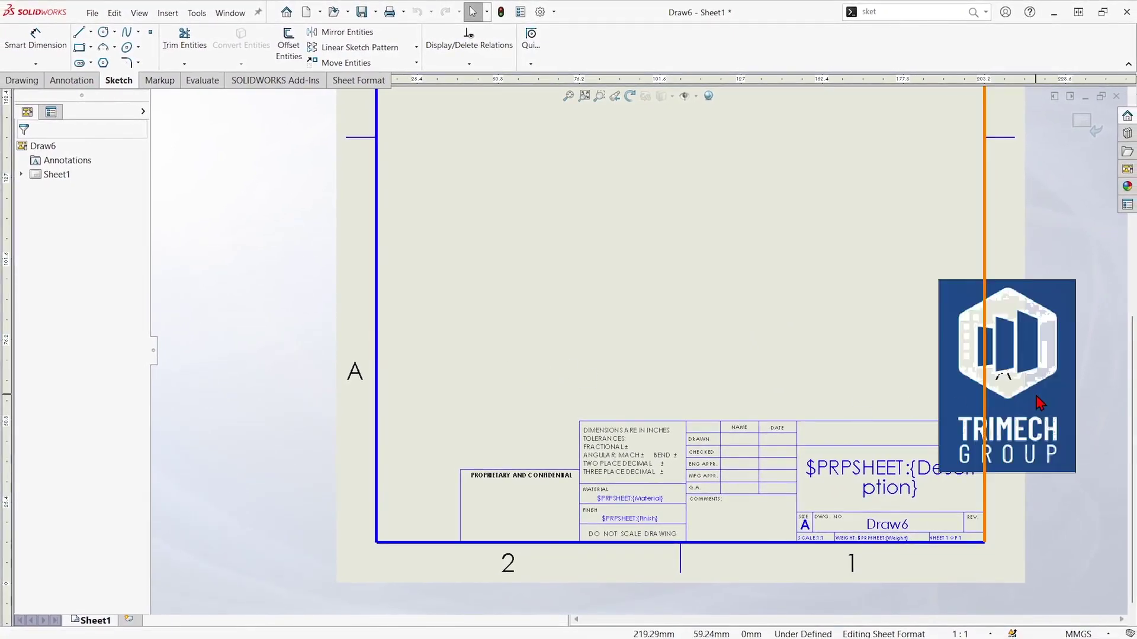
left_click(1048, 421)
left_click_drag(705, 317, 495, 377)
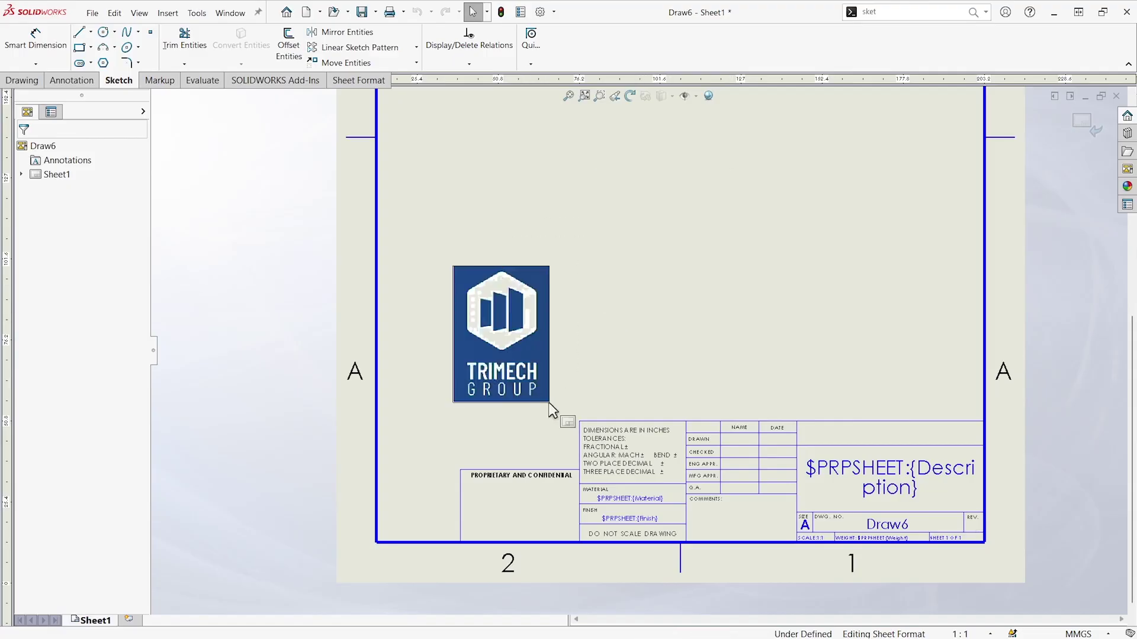
left_click(544, 398)
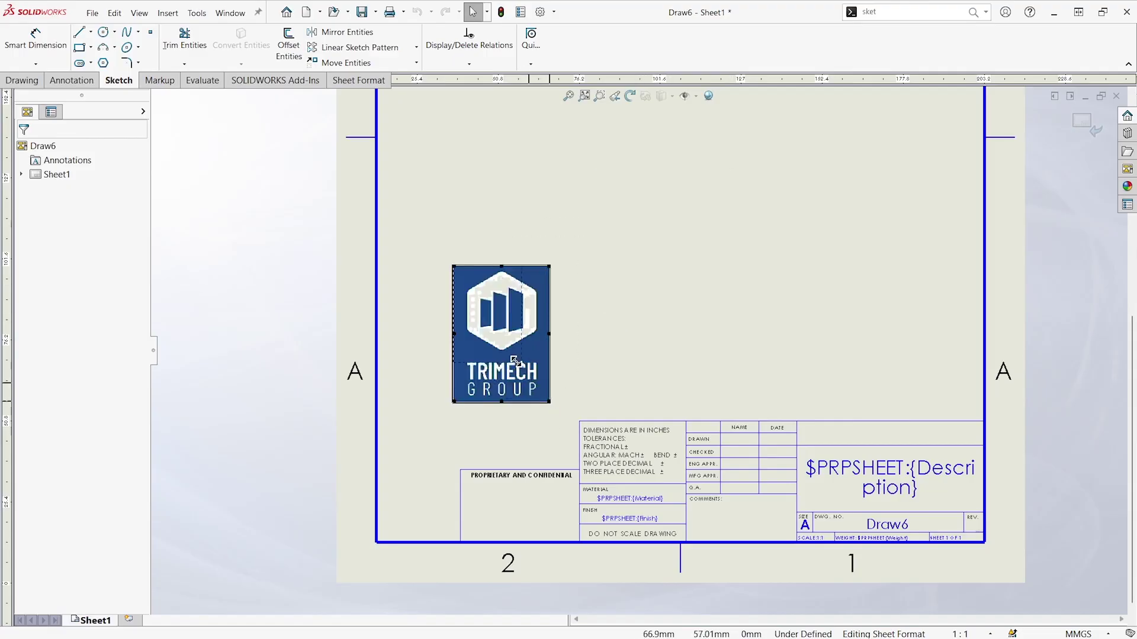
left_click_drag(515, 360, 521, 362)
left_click_drag(522, 491, 535, 355)
left_click(553, 499)
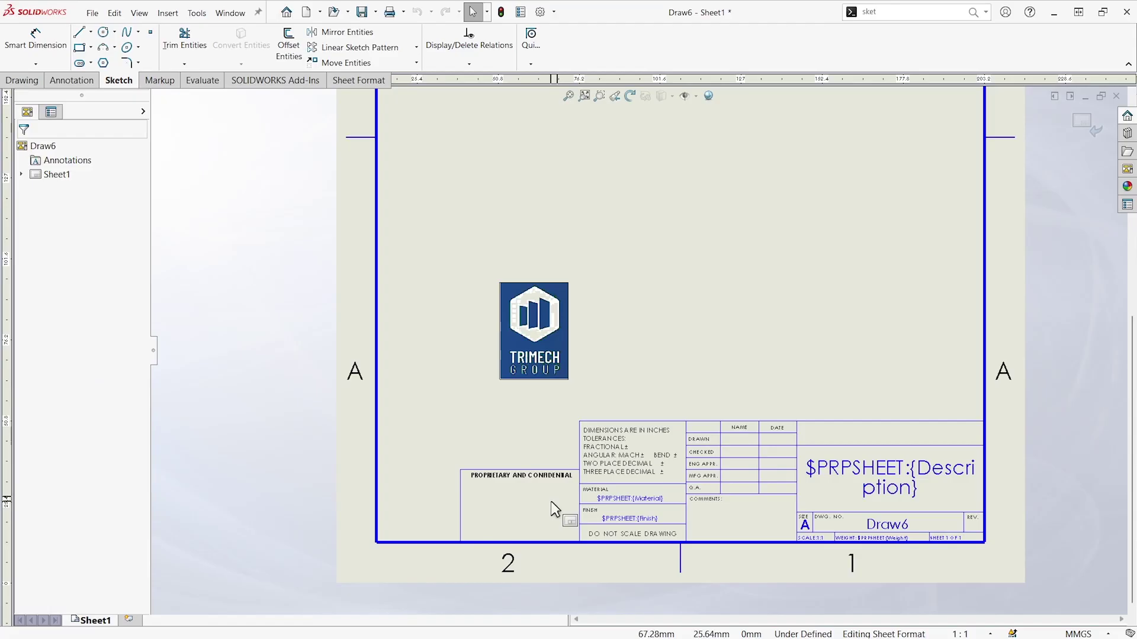
- Reposition the proprietary box's upper-left corner to about X 41.1, Y 43.3 mm and raise the heading to the box's upper edge
left_click_drag(550, 503, 458, 455)
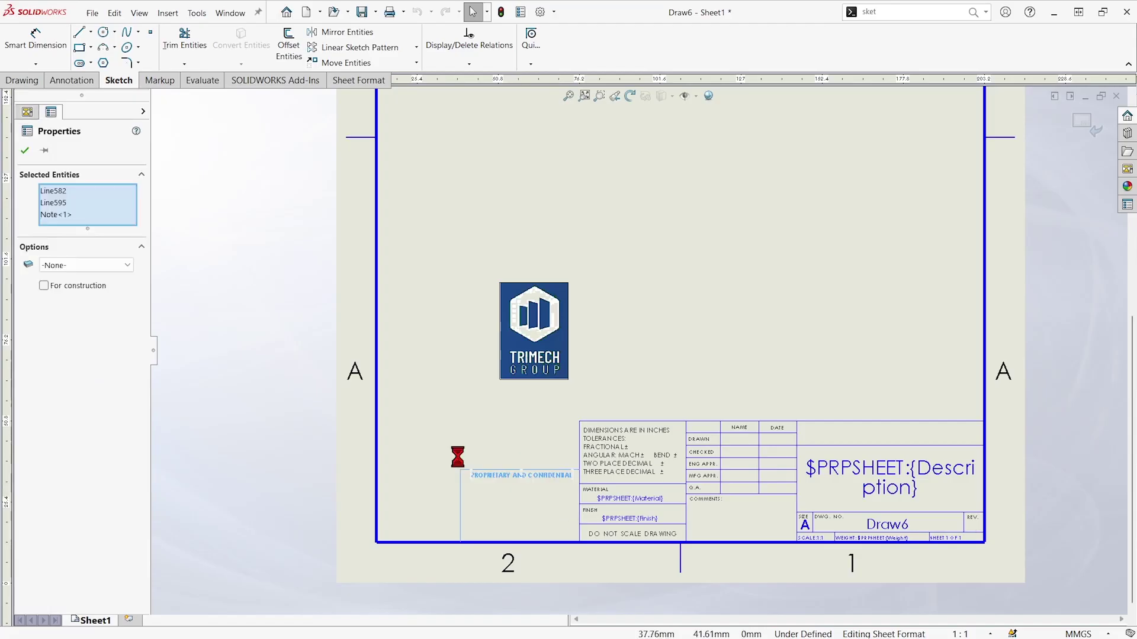
left_click(463, 445)
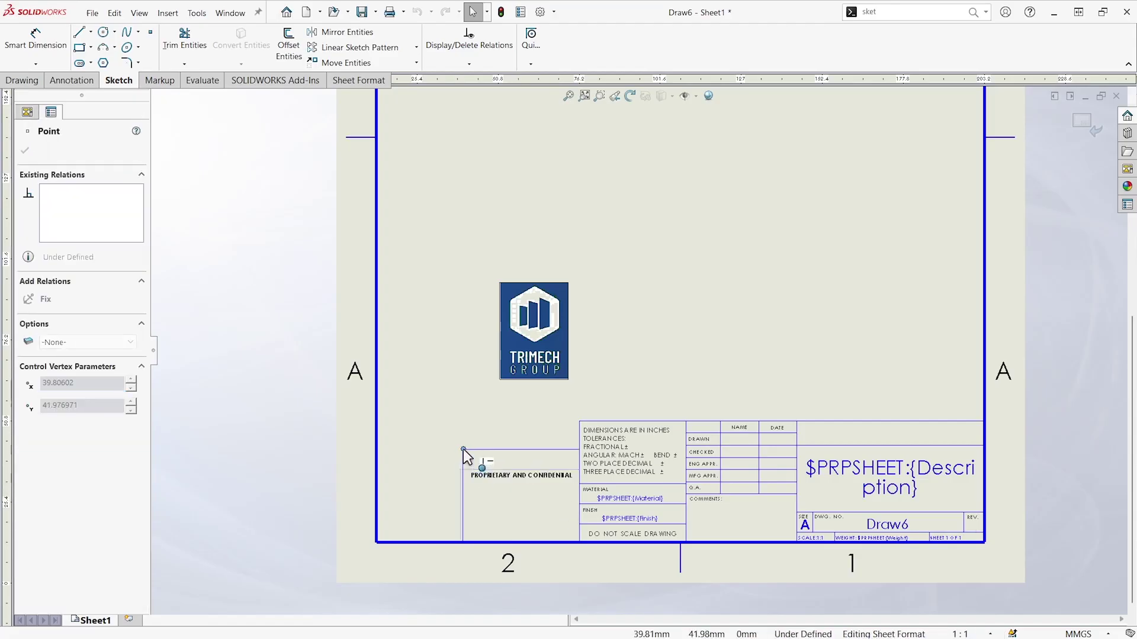
left_click_drag(463, 446, 503, 458)
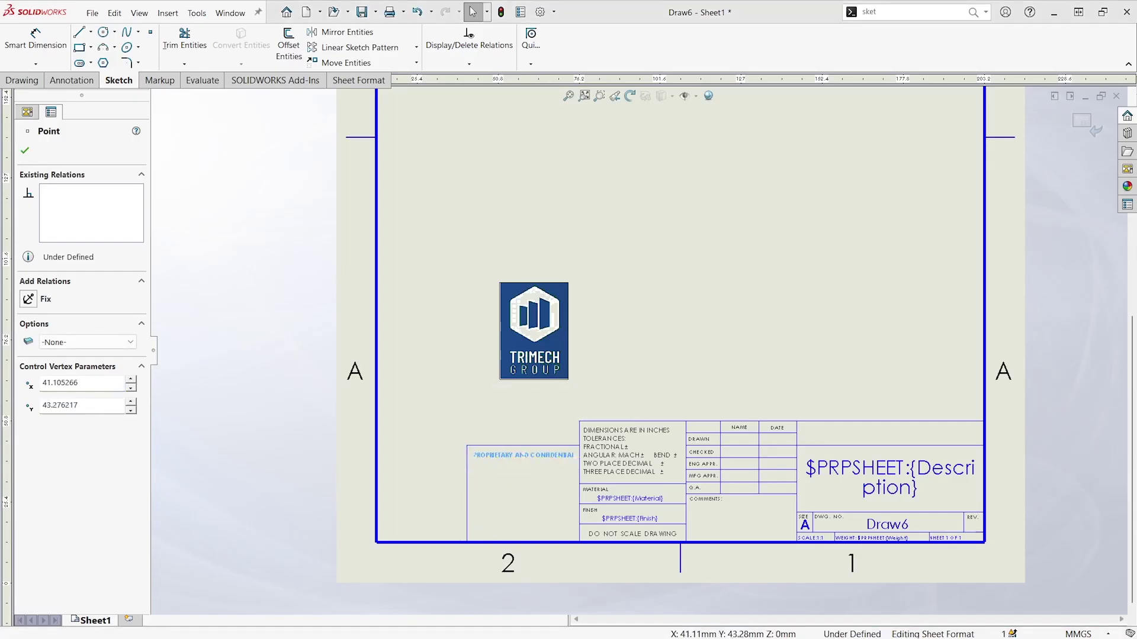
- Fit the logo inside the proprietary box below the heading and exit sheet format editing
left_click_drag(548, 374, 533, 521)
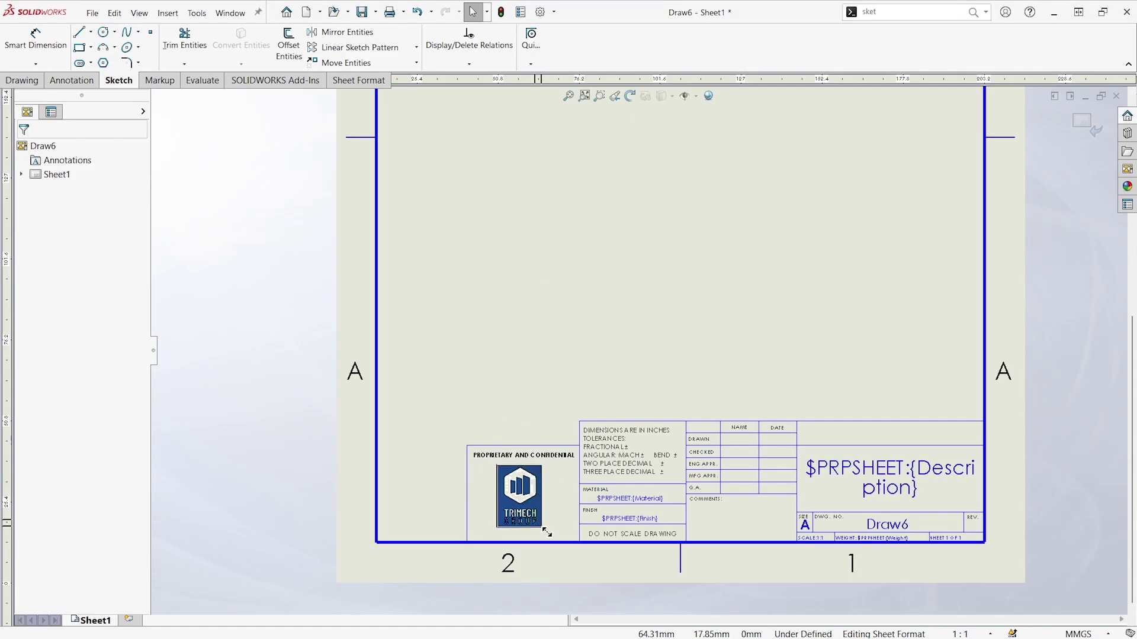
left_click_drag(546, 532, 541, 516)
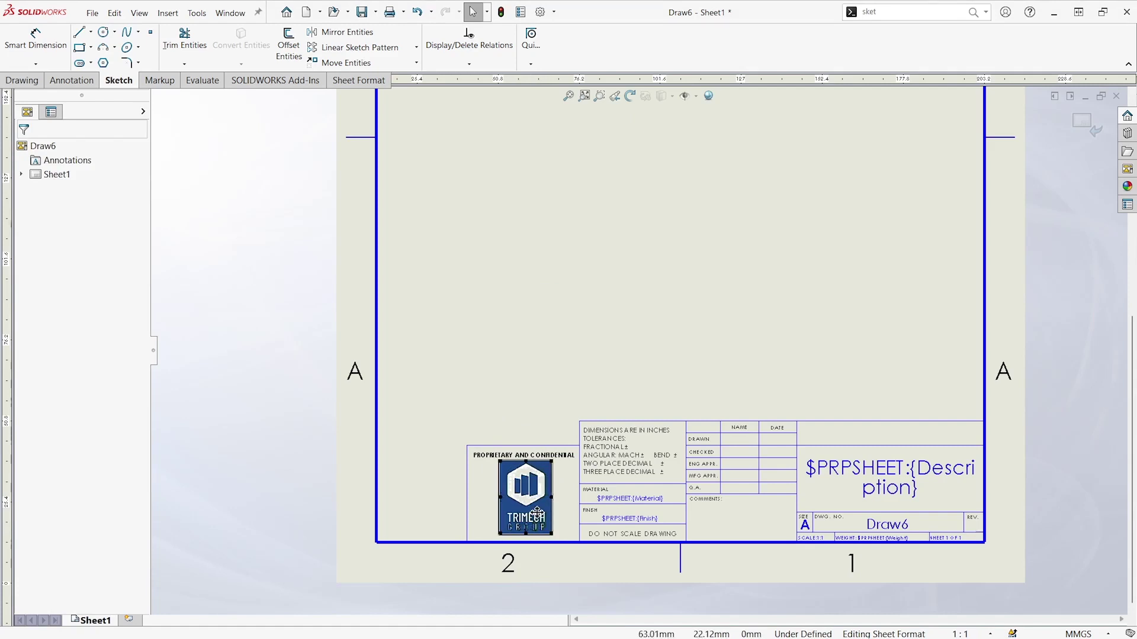
left_click(1082, 123)
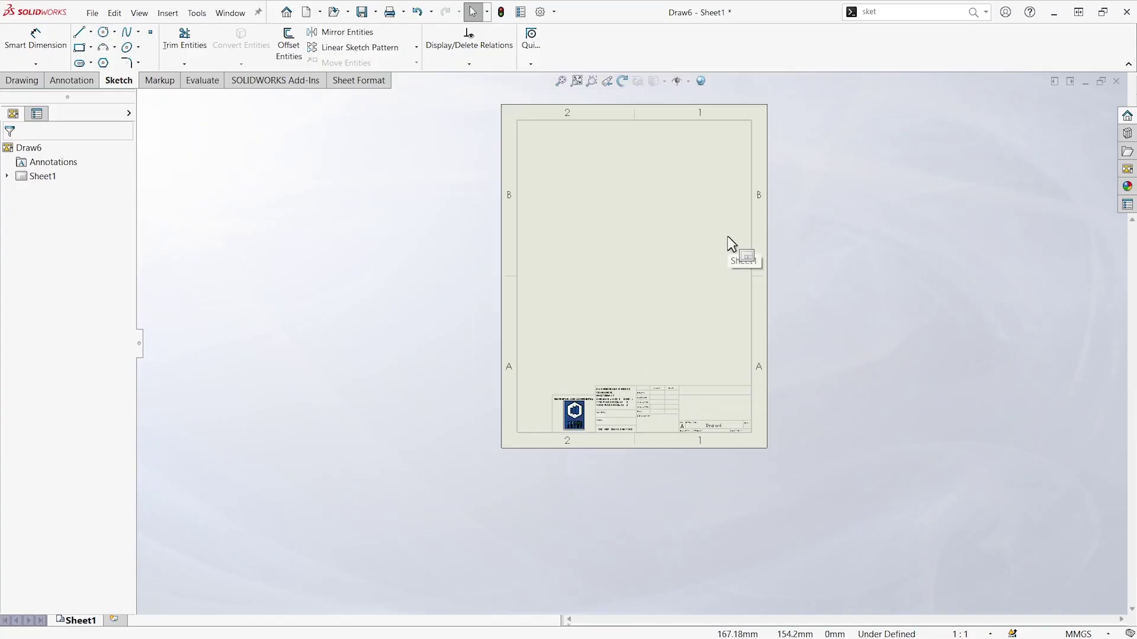
scroll(728, 243, "down", 2)
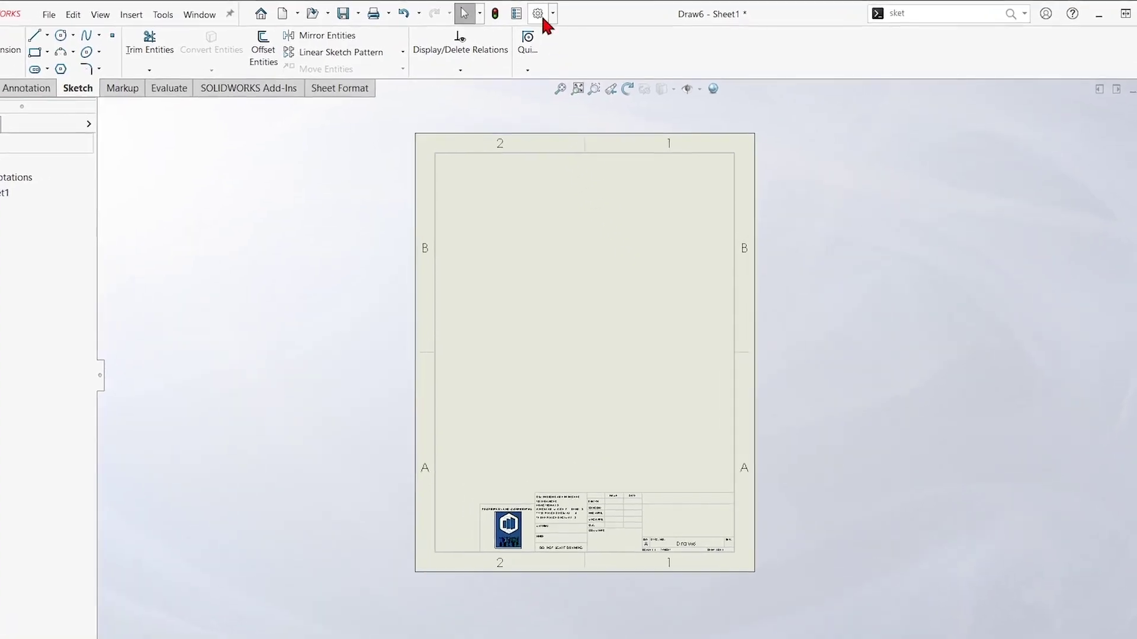
- Set the document's unit system to IPS (inch, pound, second) in the document properties
left_click(540, 15)
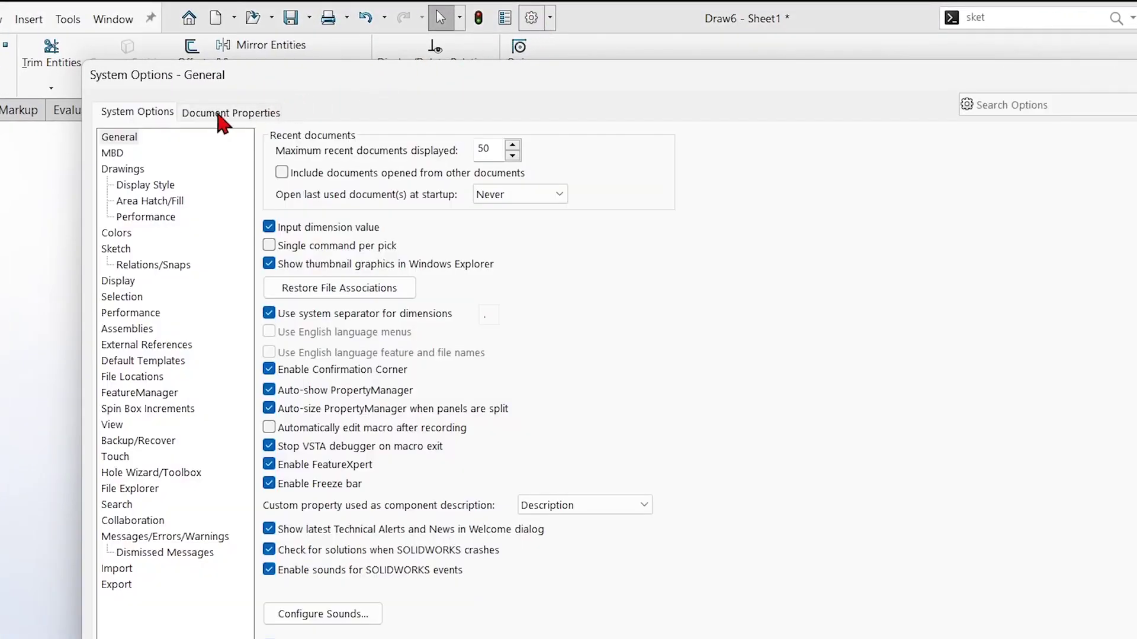
left_click(225, 113)
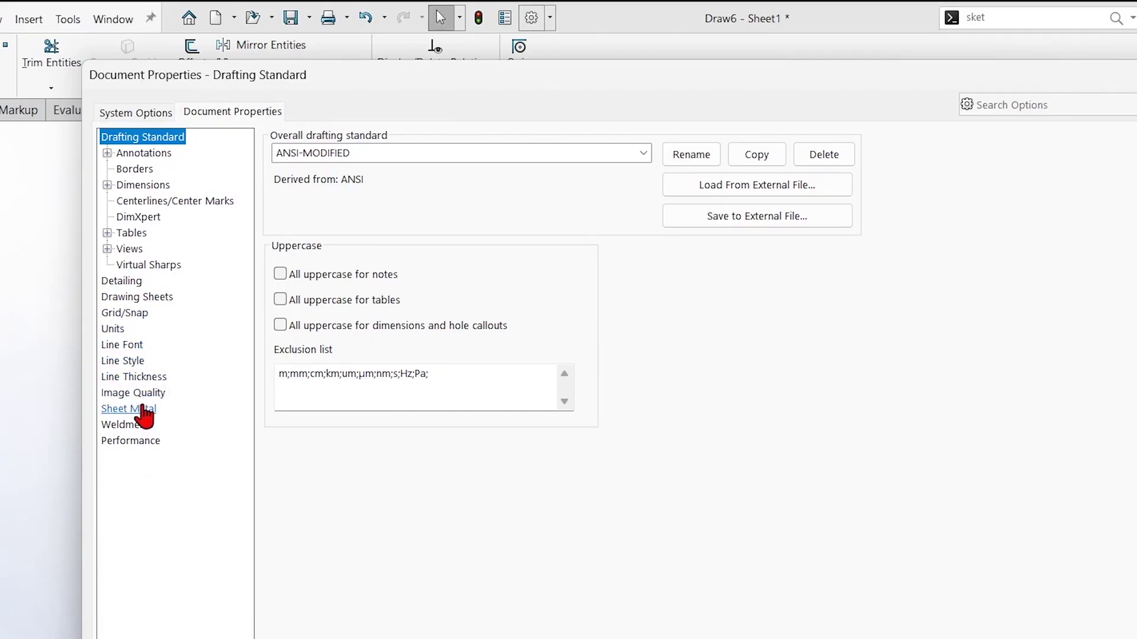
left_click(113, 328)
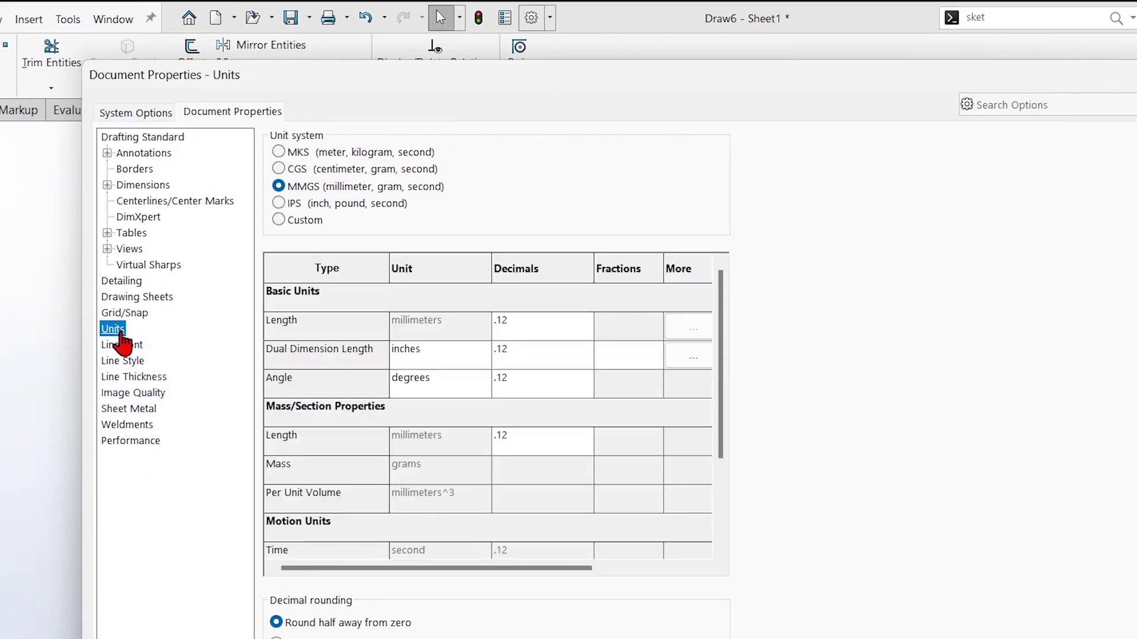
left_click(279, 203)
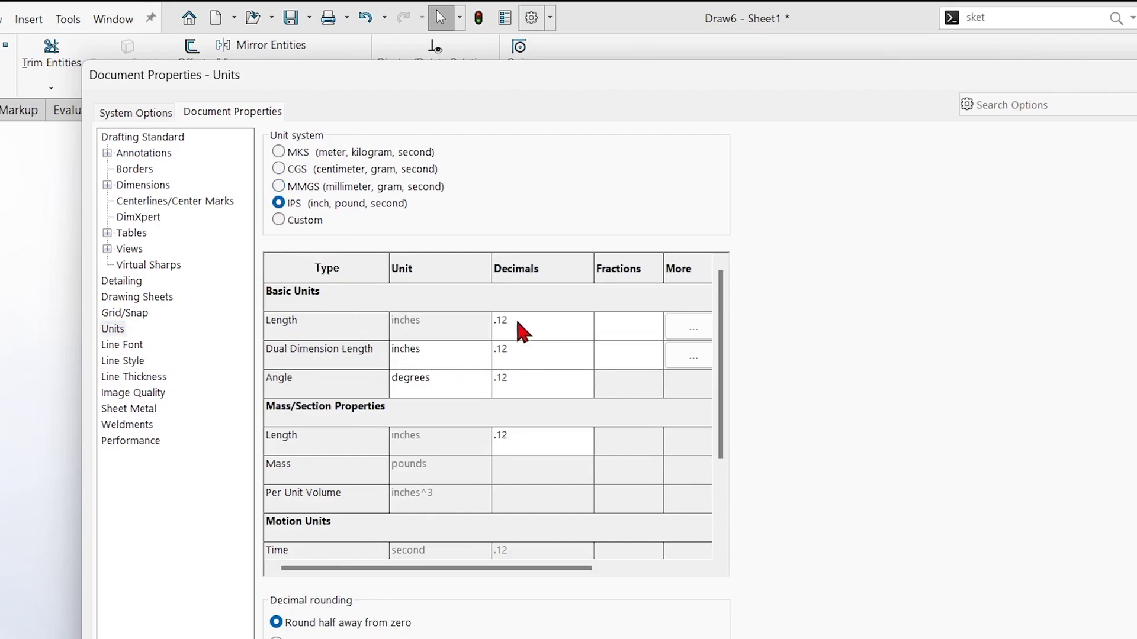
left_click(631, 323)
key("Return")
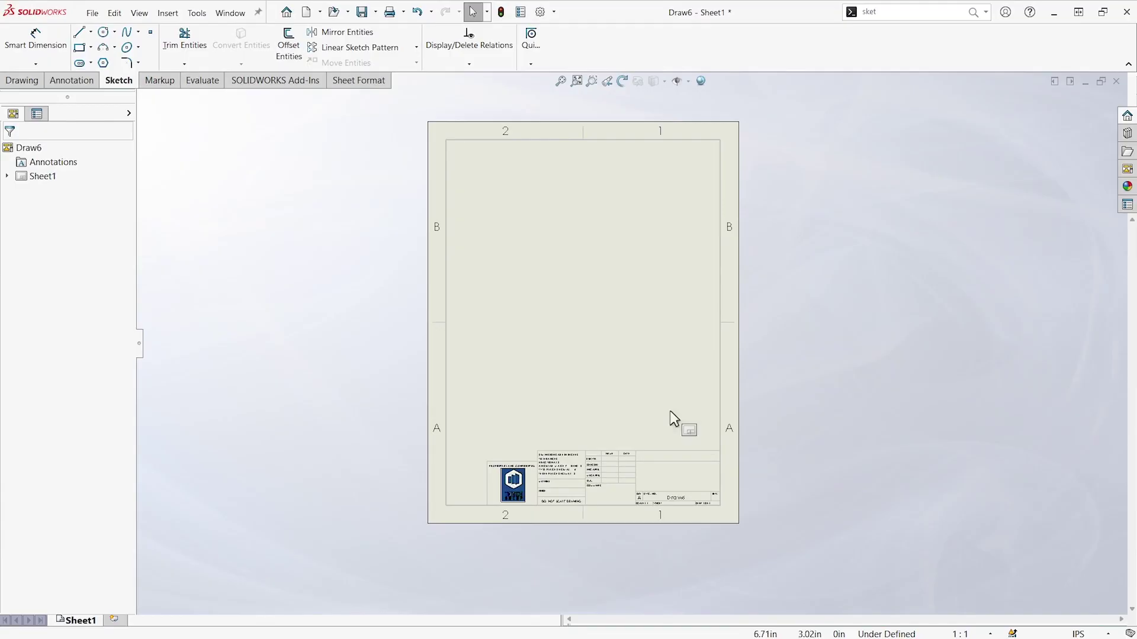
- Save the drawing as the drawing template "New A Portrait" in C:\SOLIDWORKS Training Files\Training Templates and close it
left_click(376, 13)
left_click(379, 44)
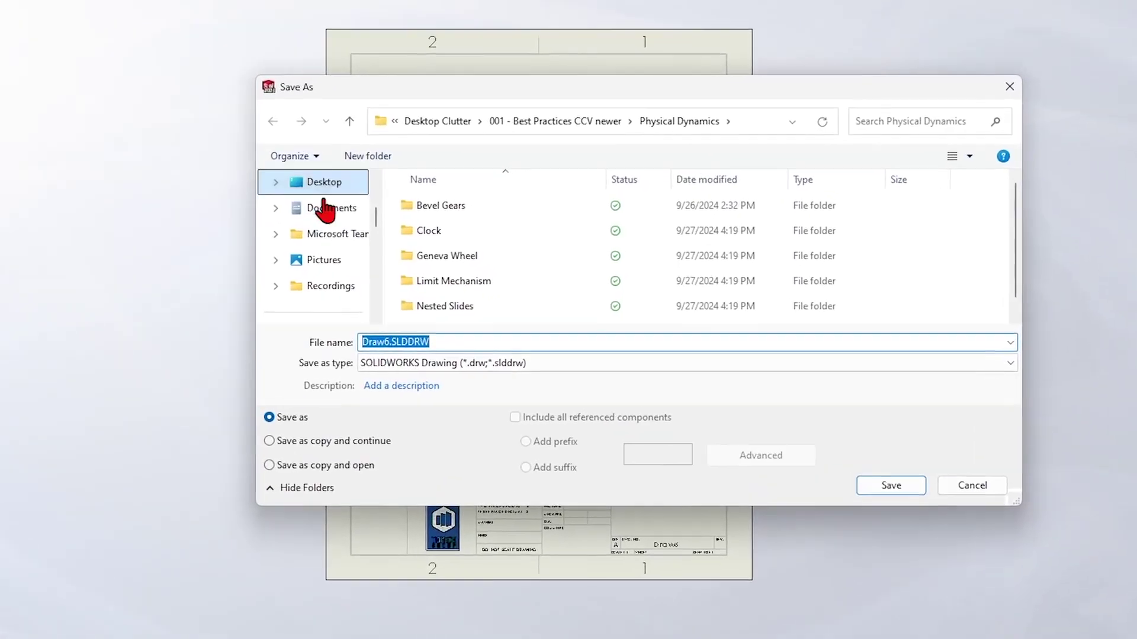
left_click(450, 366)
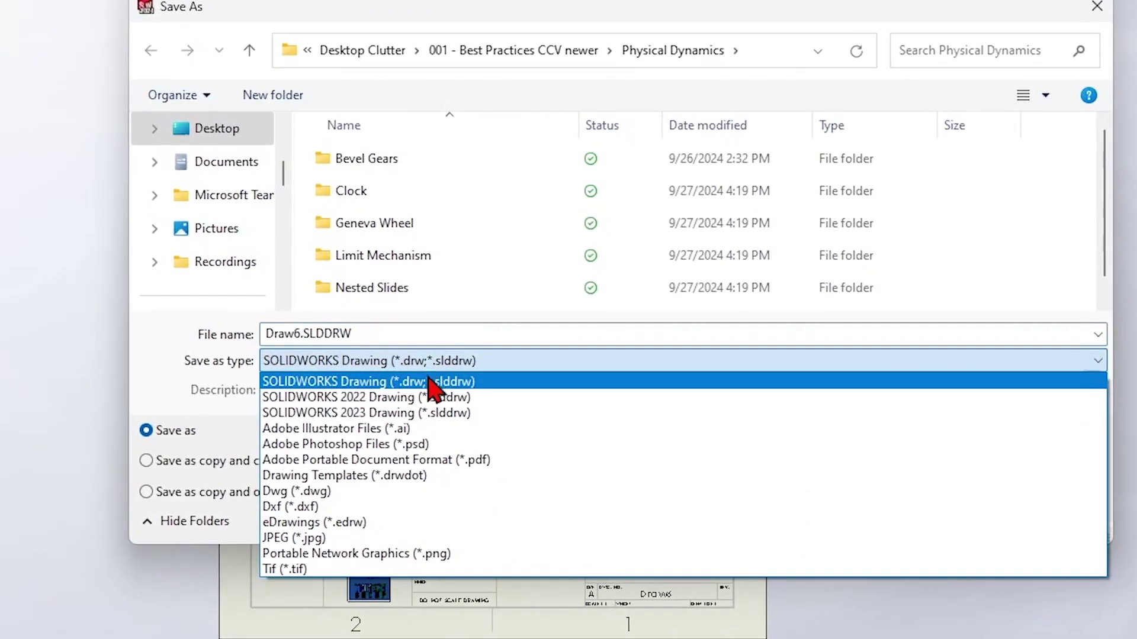
left_click(434, 478)
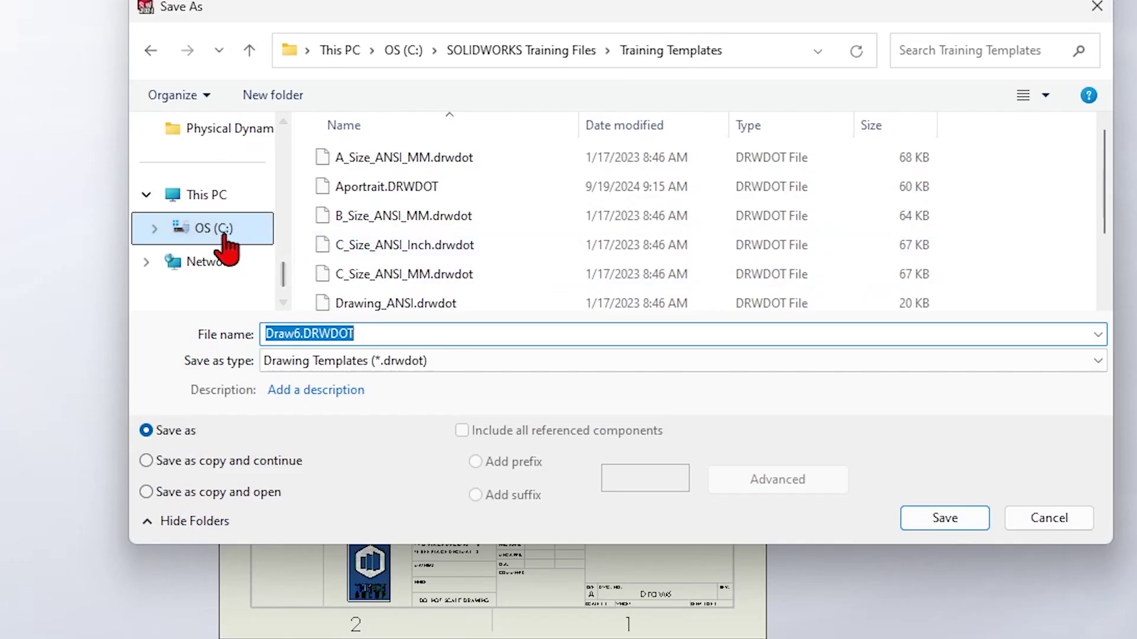
left_click(303, 335)
left_click_drag(303, 335, 243, 350)
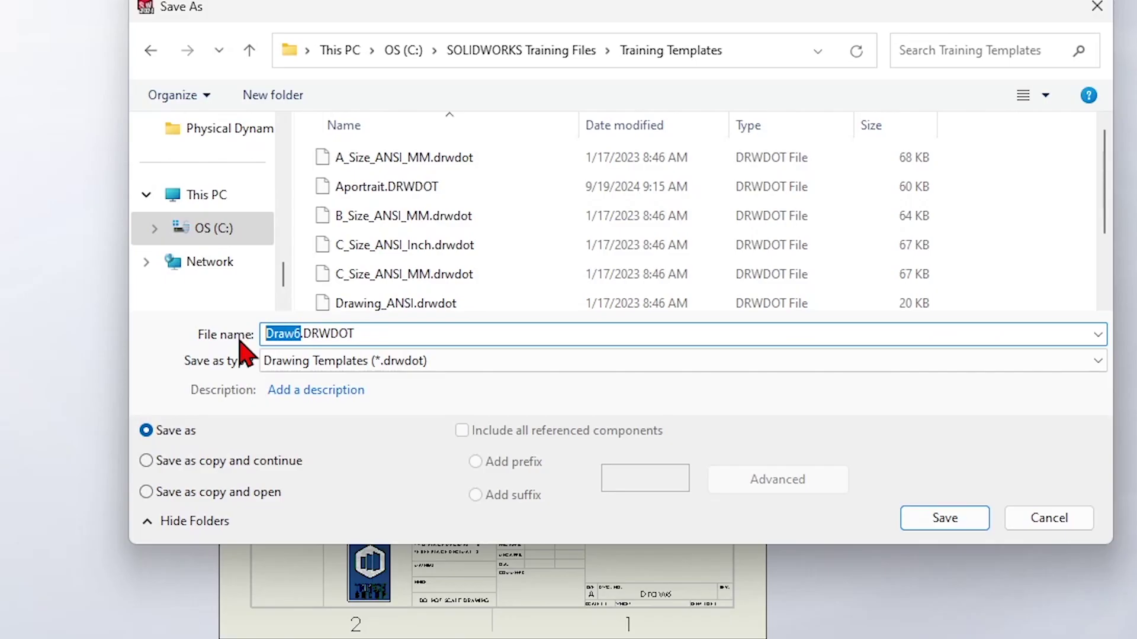
type("New ")
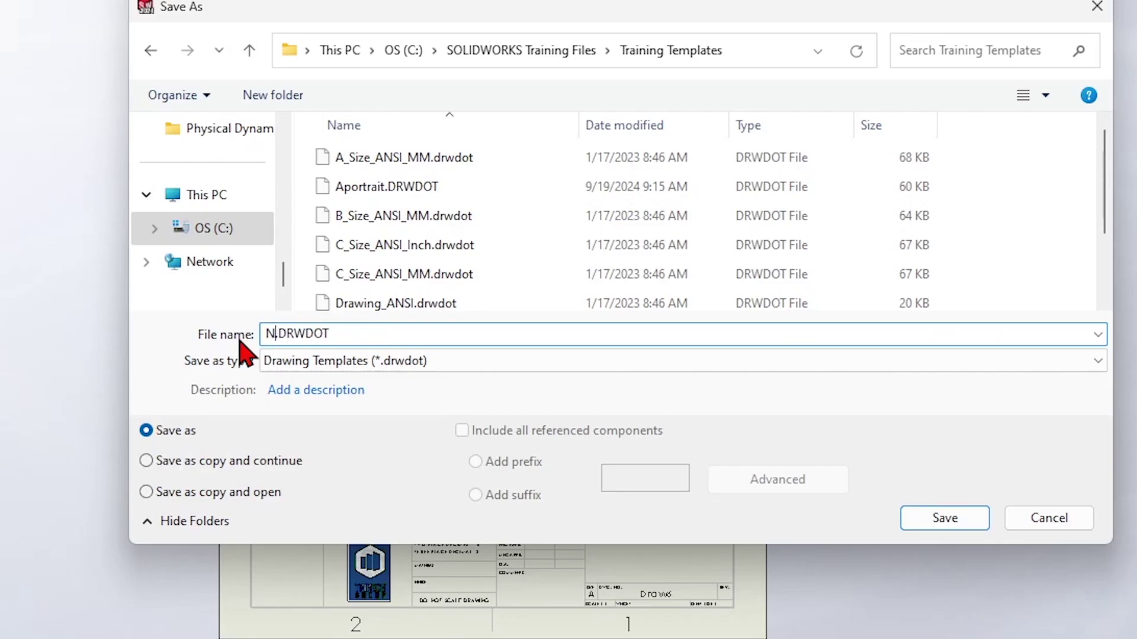
type("A Po")
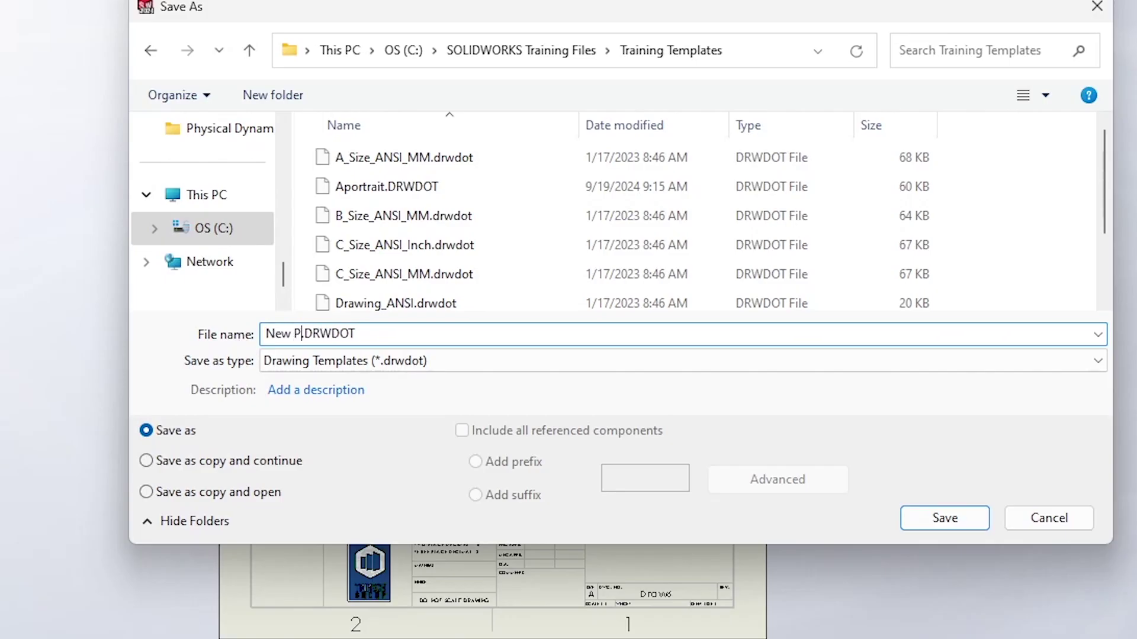
type("rtrait")
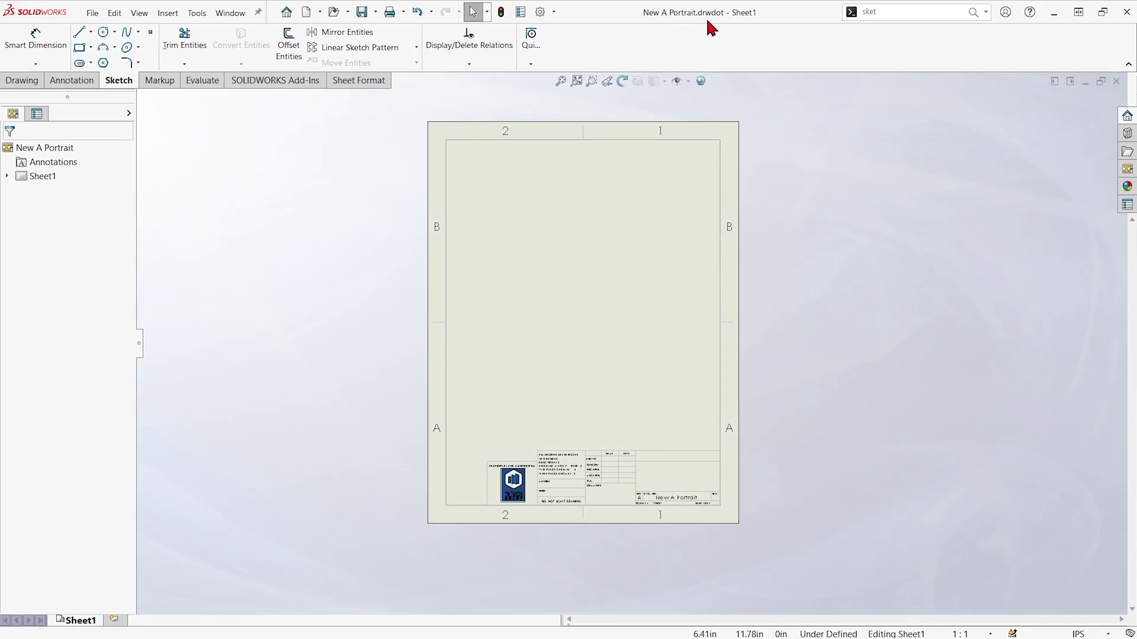
left_click(1116, 82)
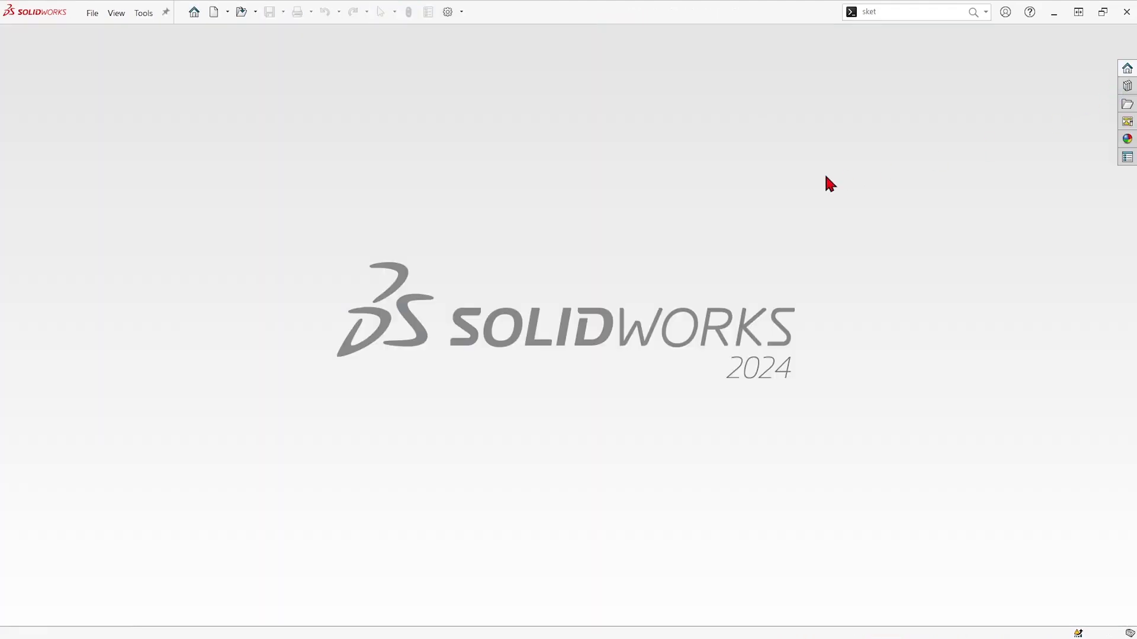
- Check the Document Templates folder under File Locations and the Default Templates settings in the system options
left_click(463, 12)
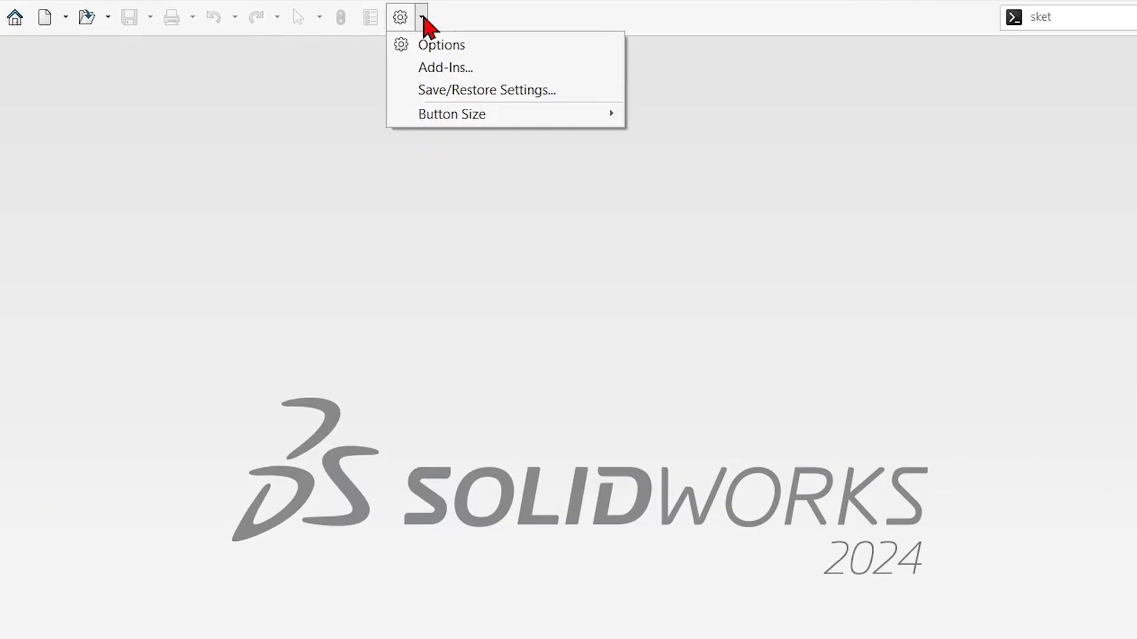
left_click(424, 19)
left_click(402, 18)
left_click(401, 20)
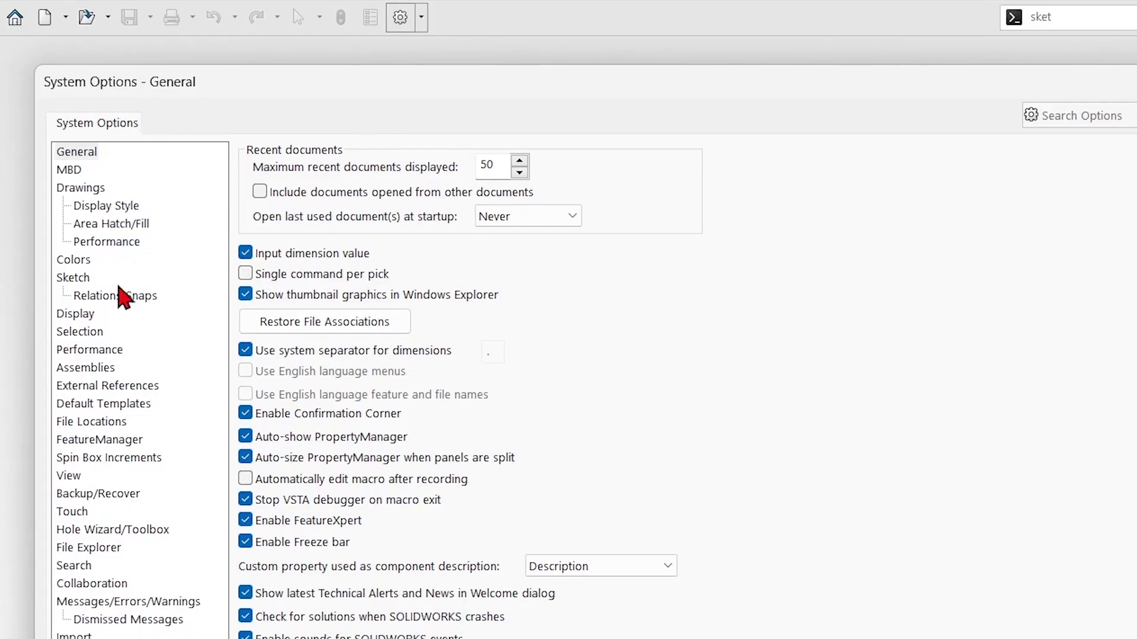
left_click(94, 423)
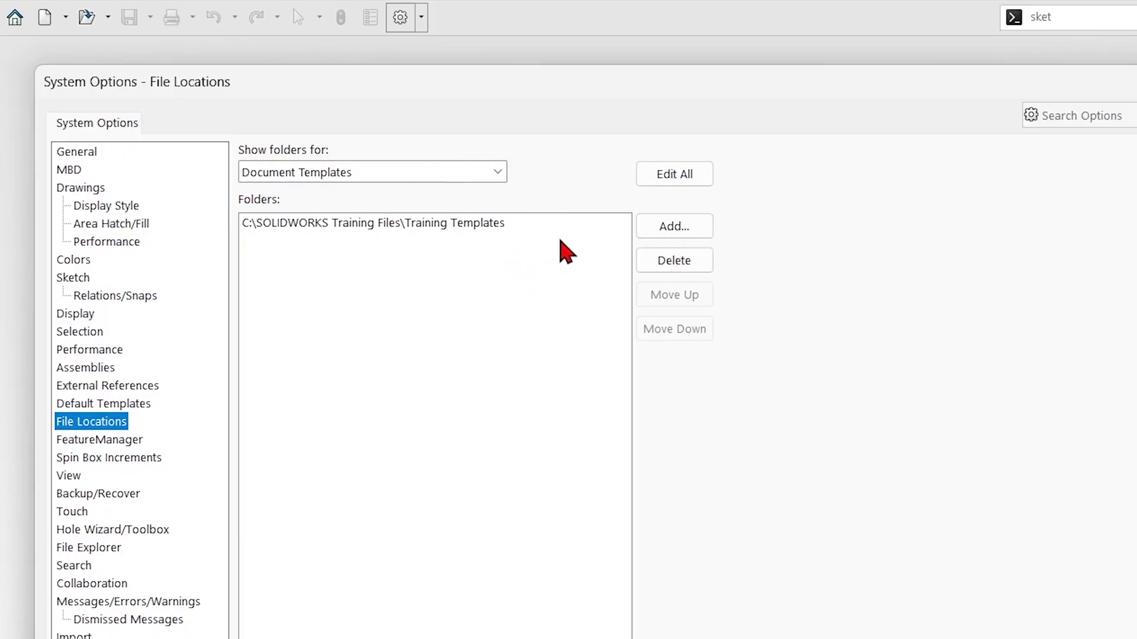
left_click(684, 240)
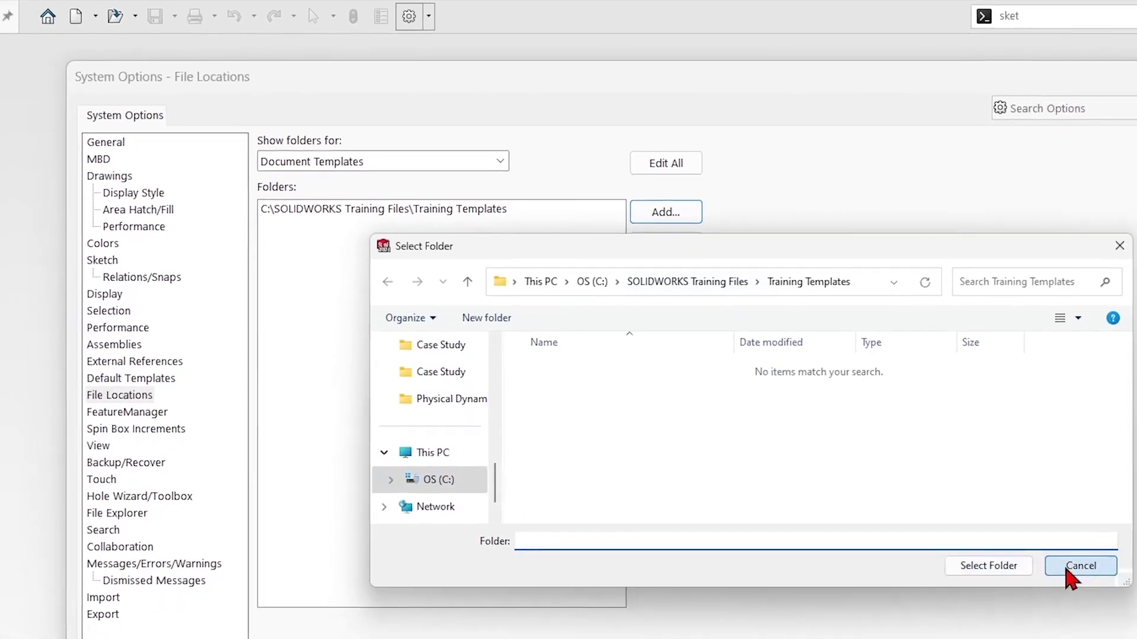
left_click(1113, 604)
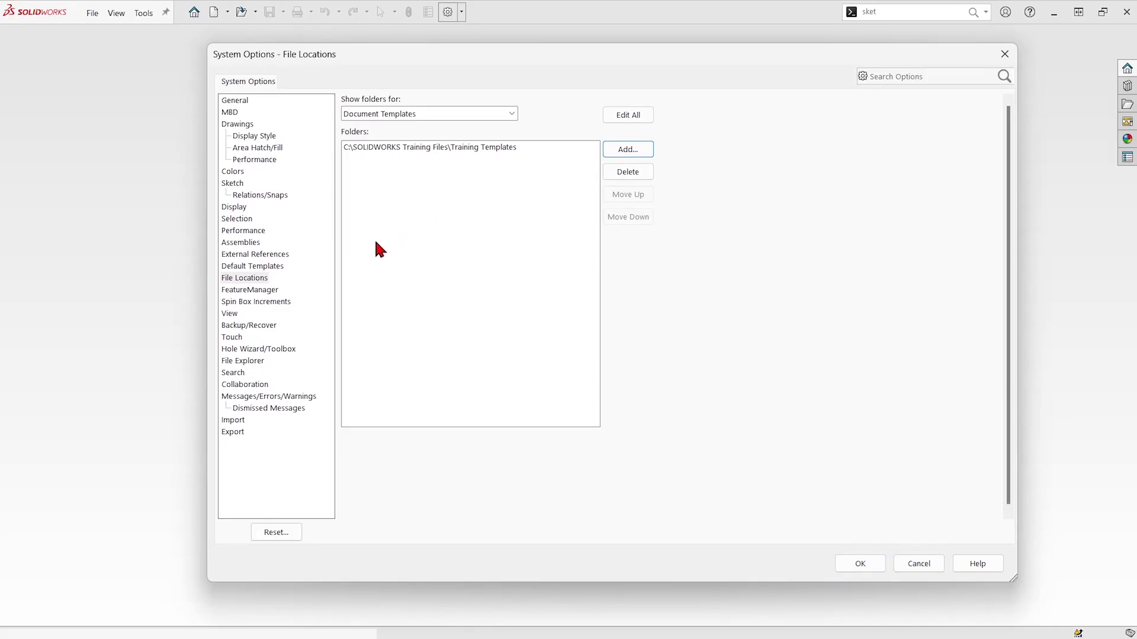
left_click(276, 266)
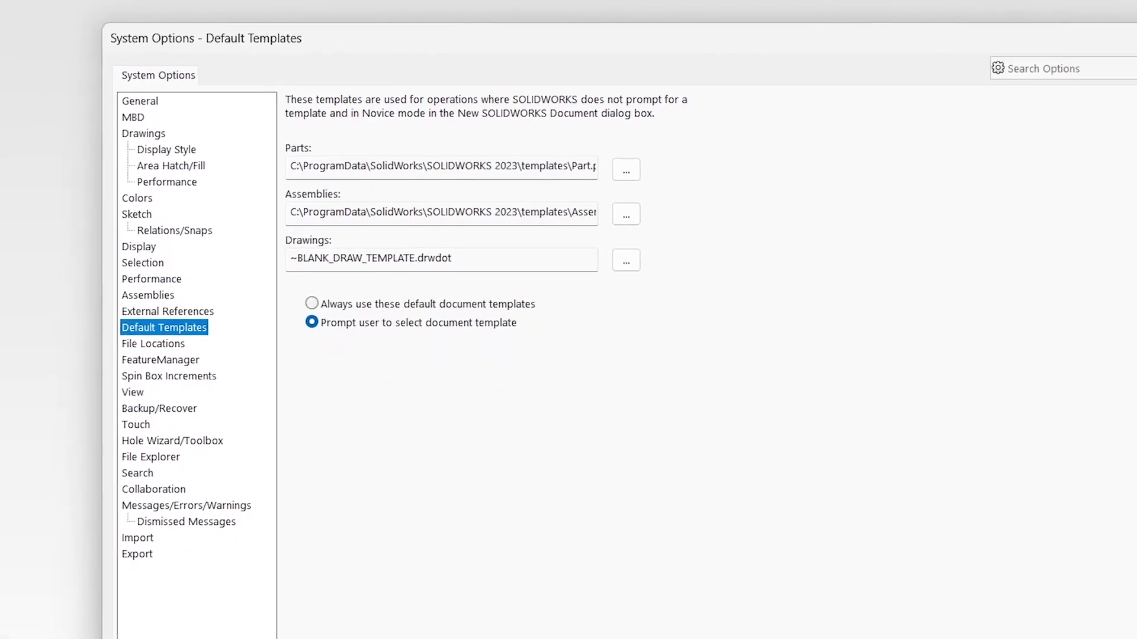
left_click(864, 561)
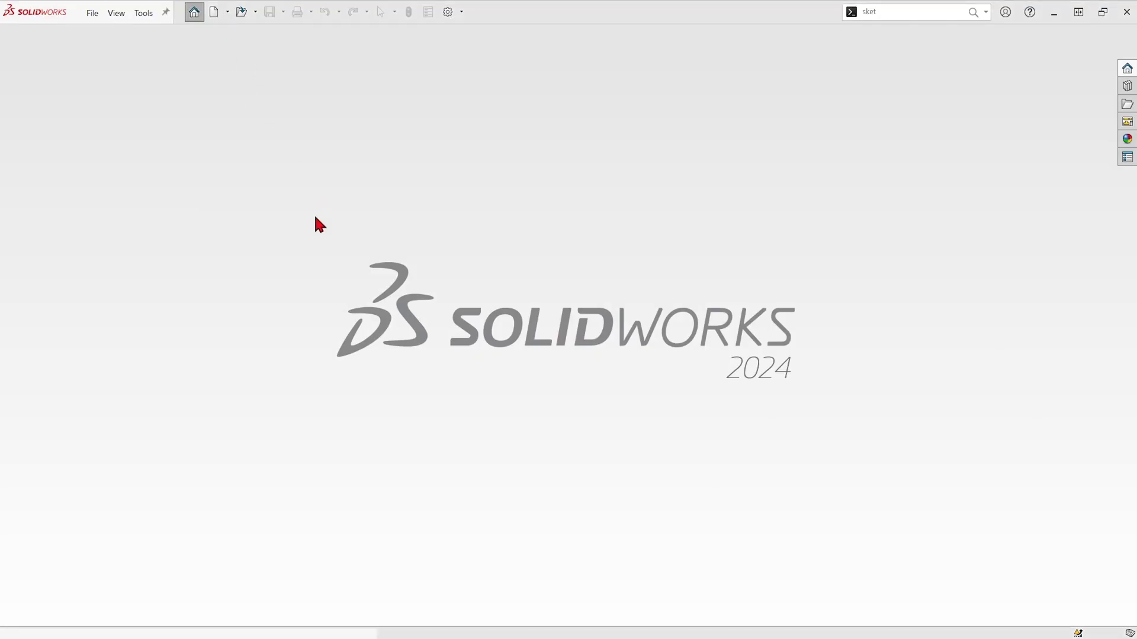
- Open the recent Nested Slides assembly and make a drawing from it with the New A Portrait template
left_click_drag(386, 183, 531, 162)
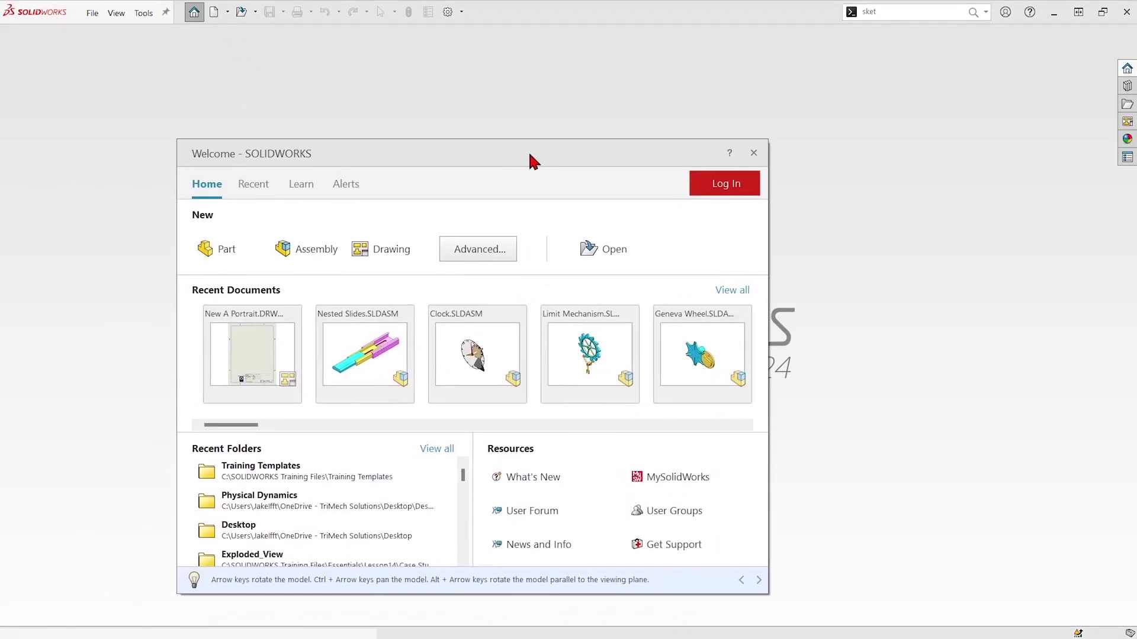
left_click(379, 348)
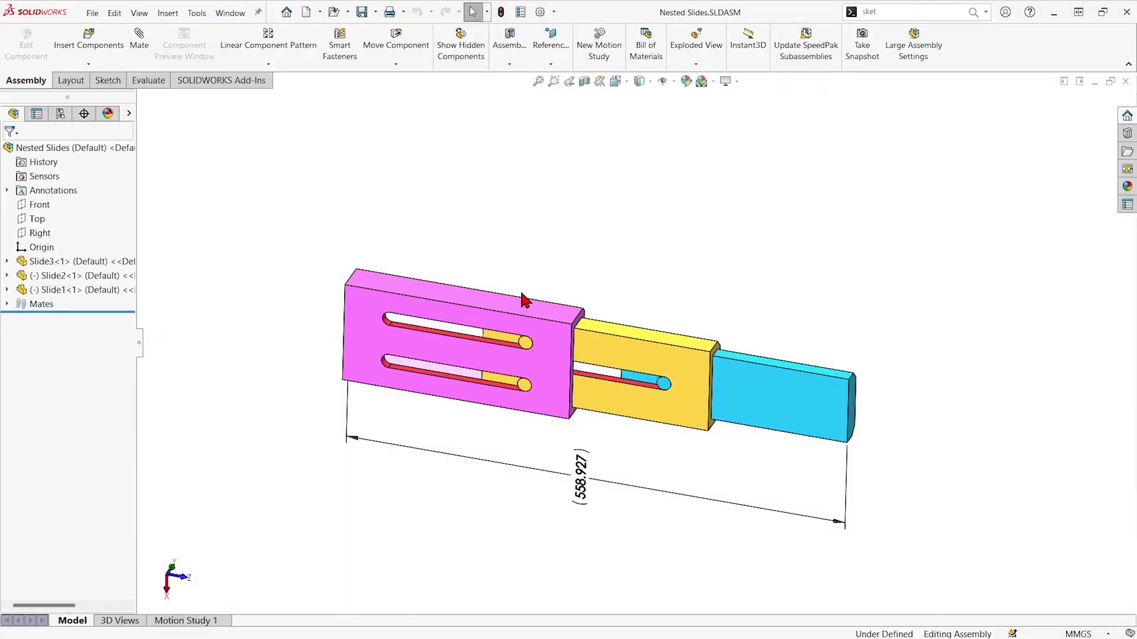
left_click(320, 12)
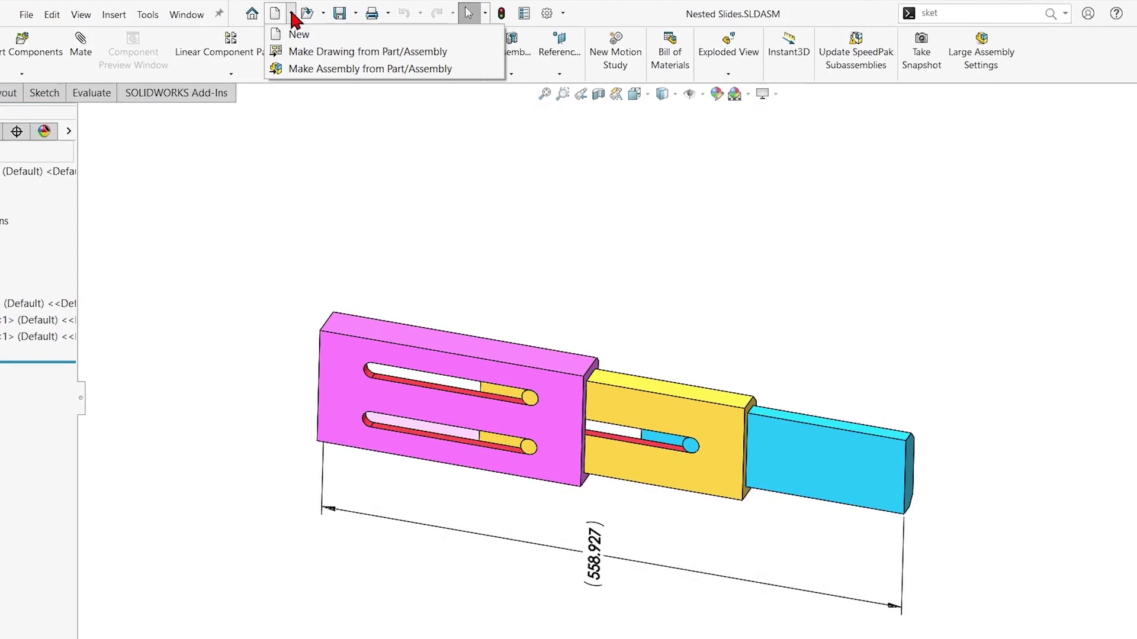
left_click(265, 60)
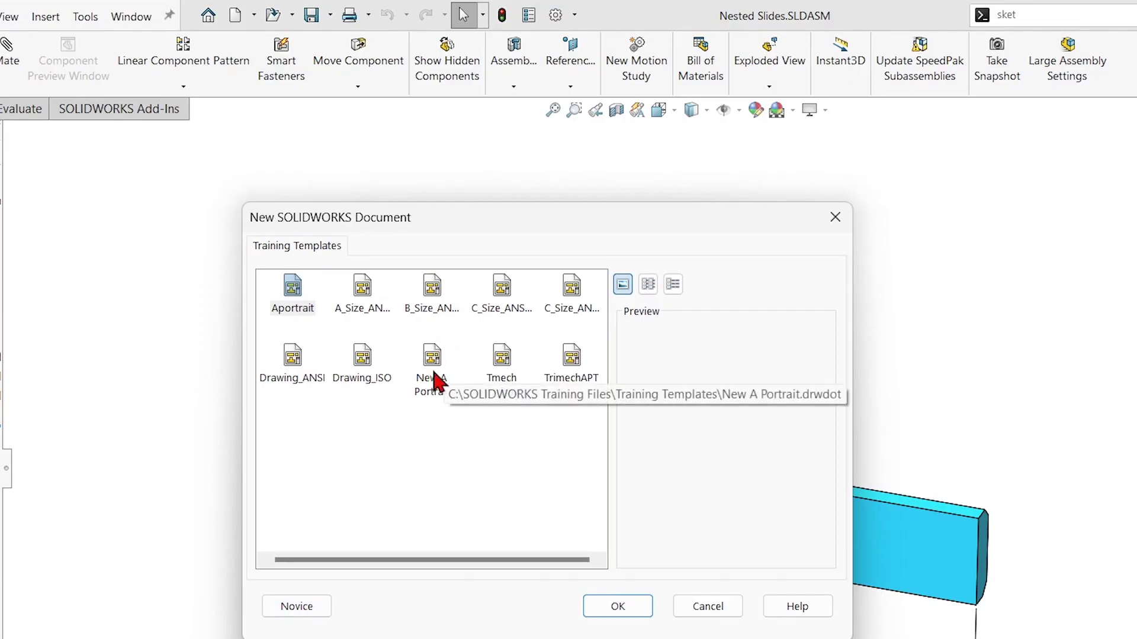
double_click(435, 382)
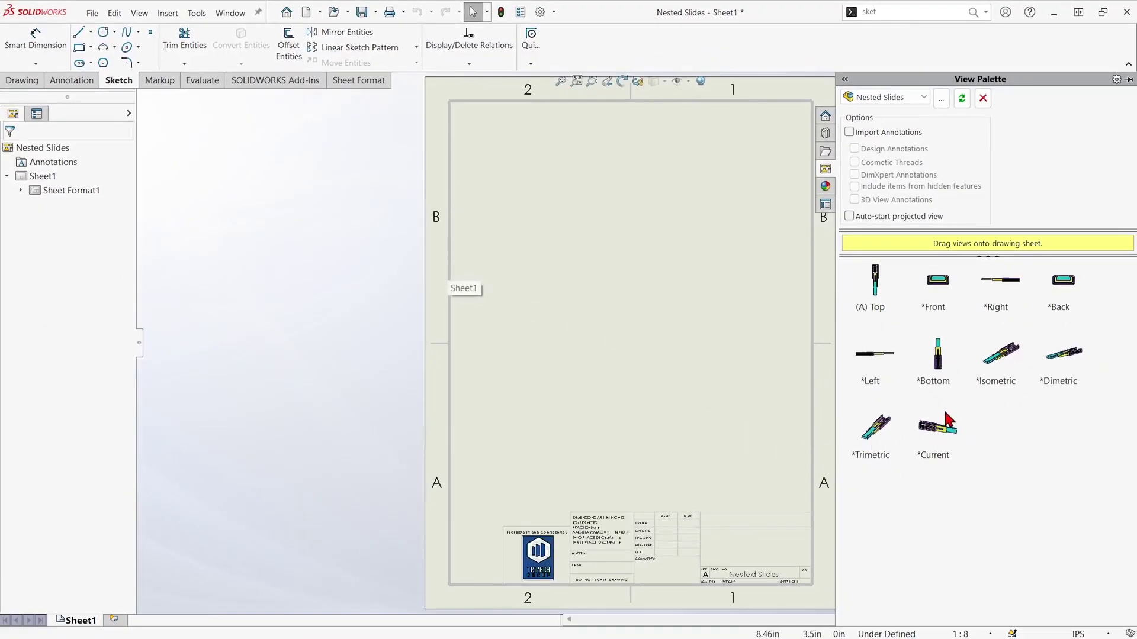
- Place the assembly's Bottom view near the middle of the sheet and dimension its overall length beside the view
mouse_move(942, 376)
left_mouse_down()
mouse_move(663, 388)
mouse_move(611, 372)
left_mouse_up()
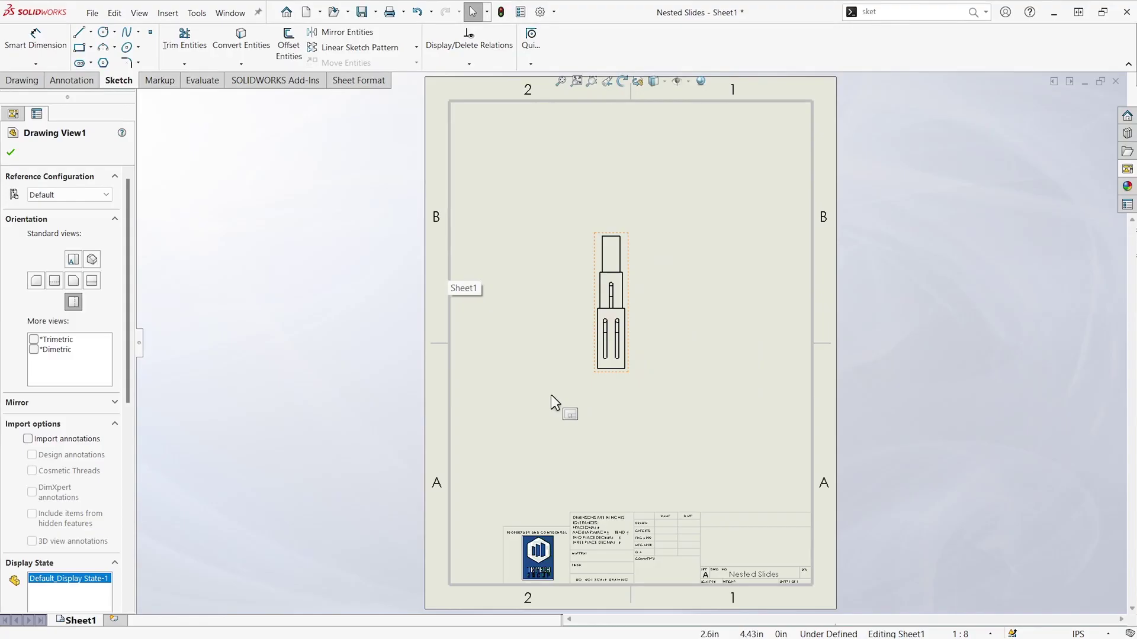
right_click_drag(552, 383, 553, 330)
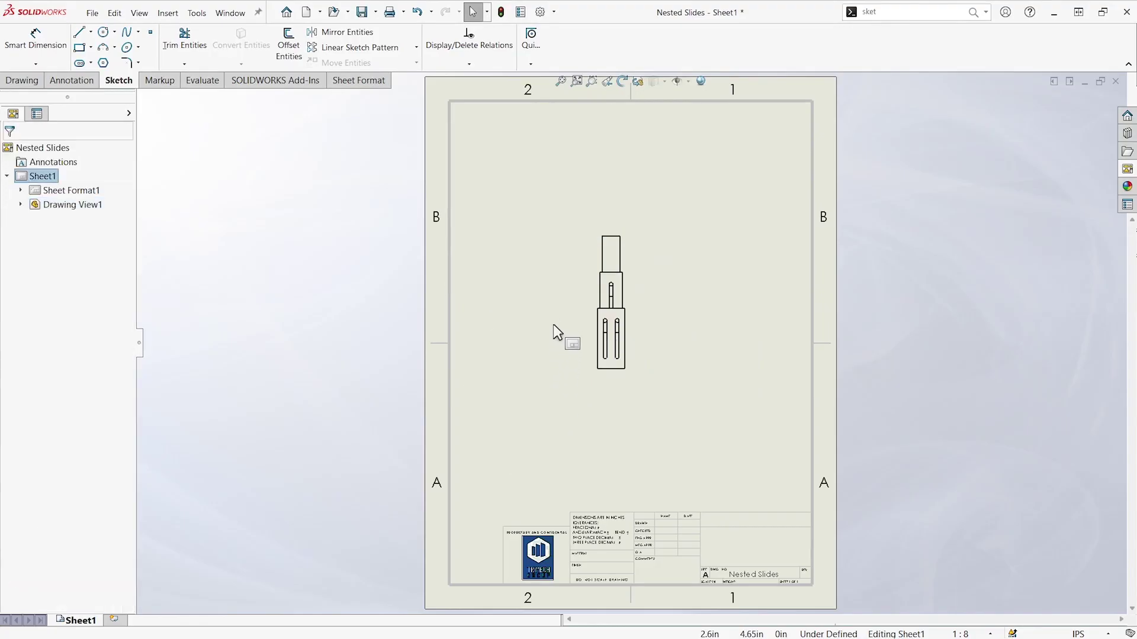
left_click(618, 371)
left_click(614, 237)
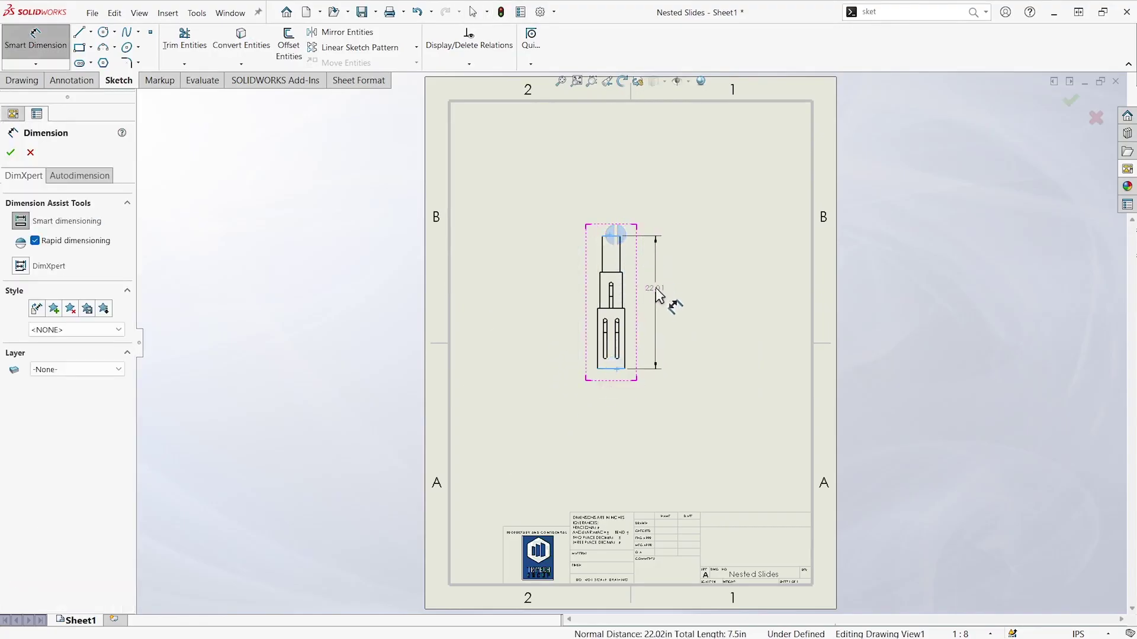
left_click(659, 306)
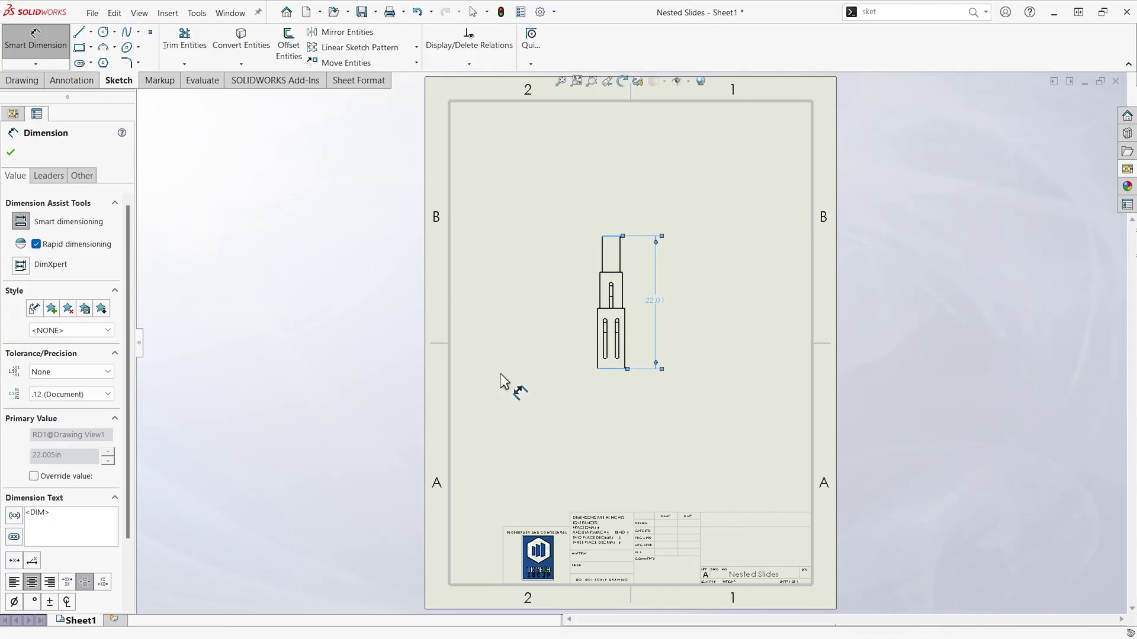
key("Escape")
key("Escape")
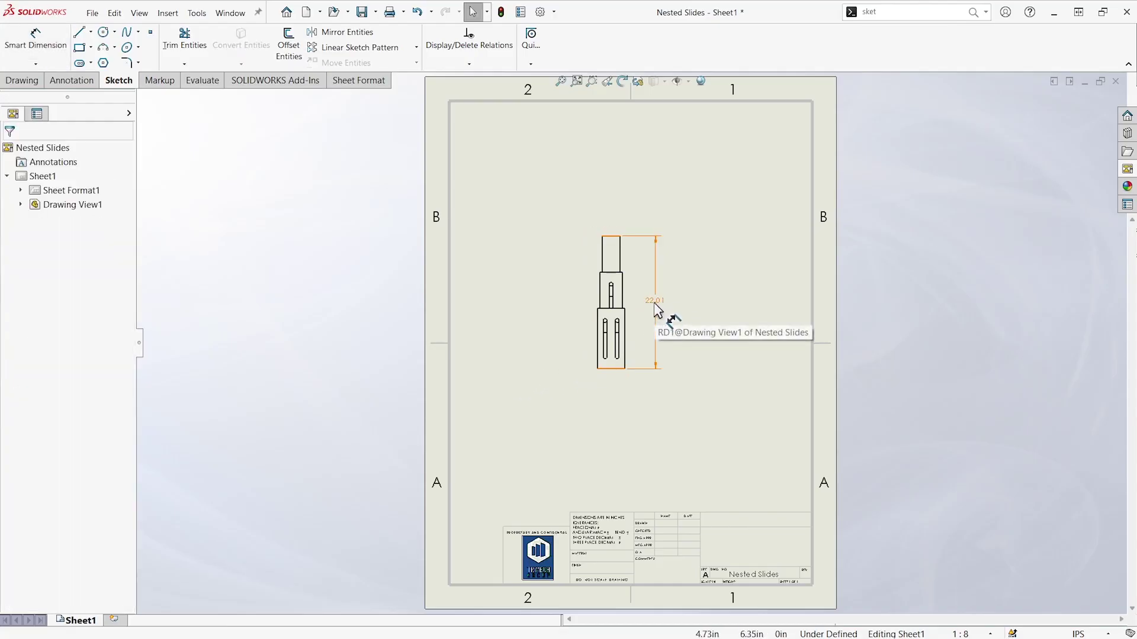
- Set the overall length dimension's unit precision to None
left_click(657, 308)
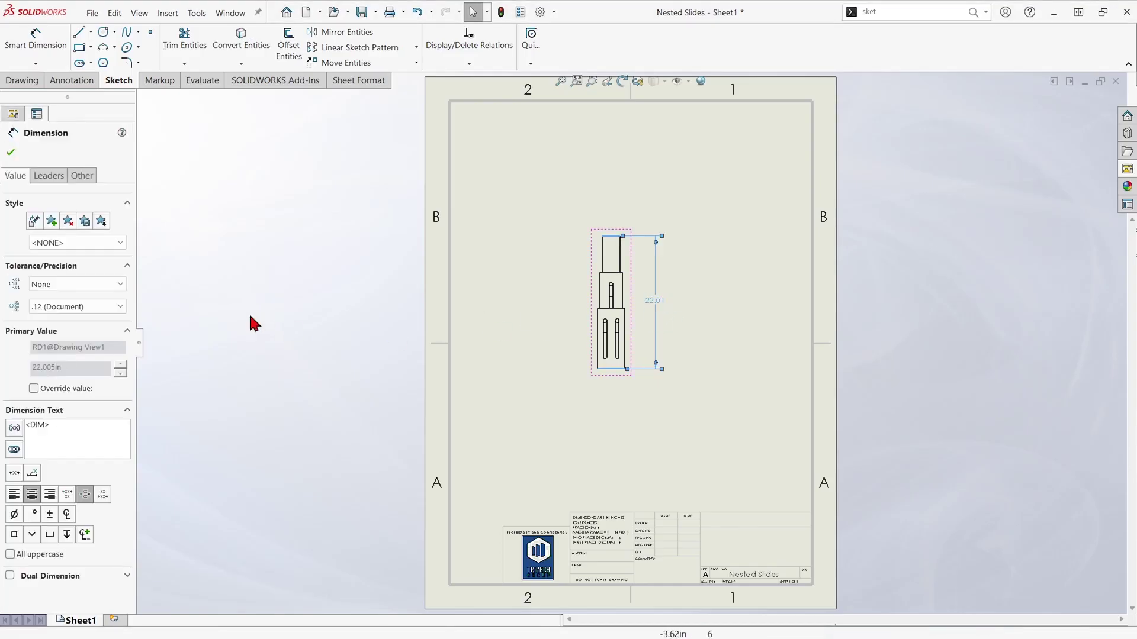
left_click(109, 310)
left_click(106, 322)
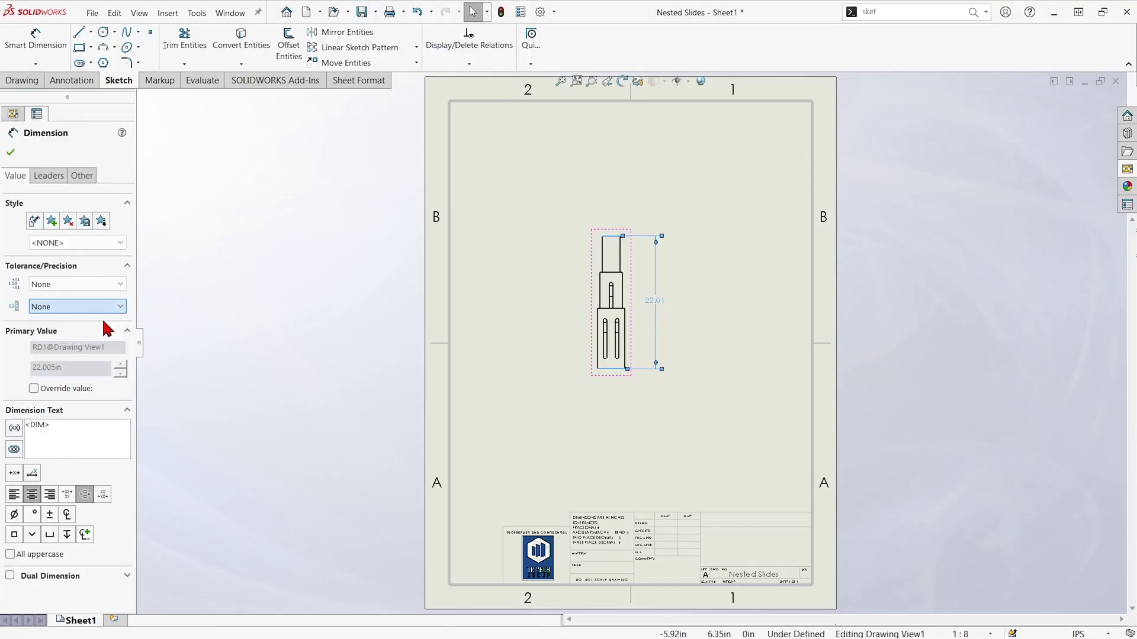
left_click(324, 361)
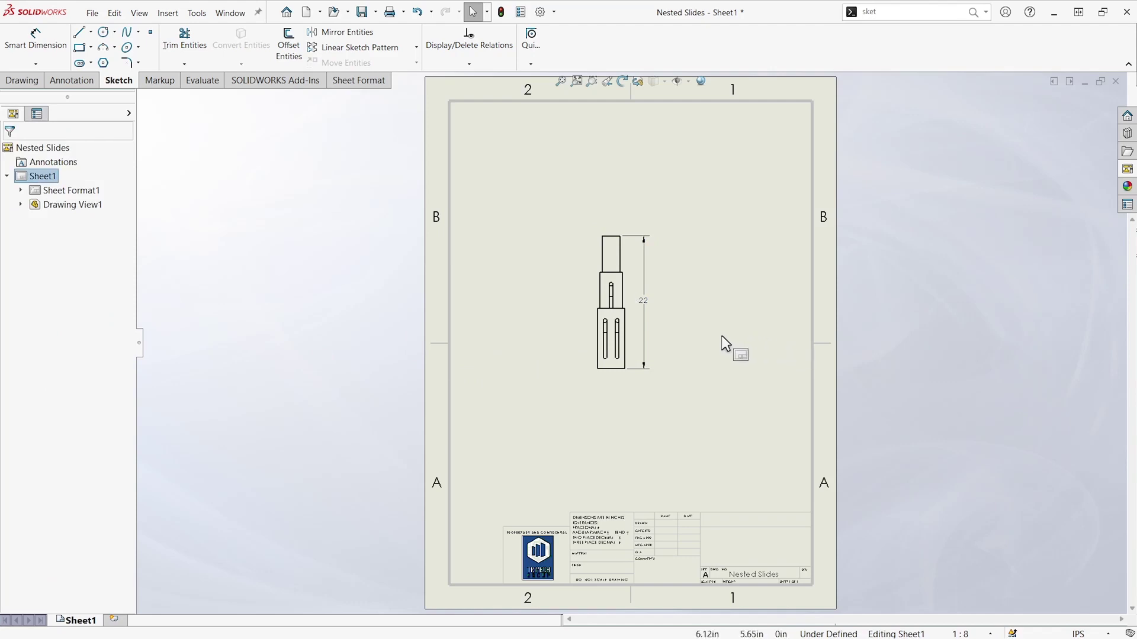
- Change the drawing view's display style to Shaded With Edges
left_click(604, 356)
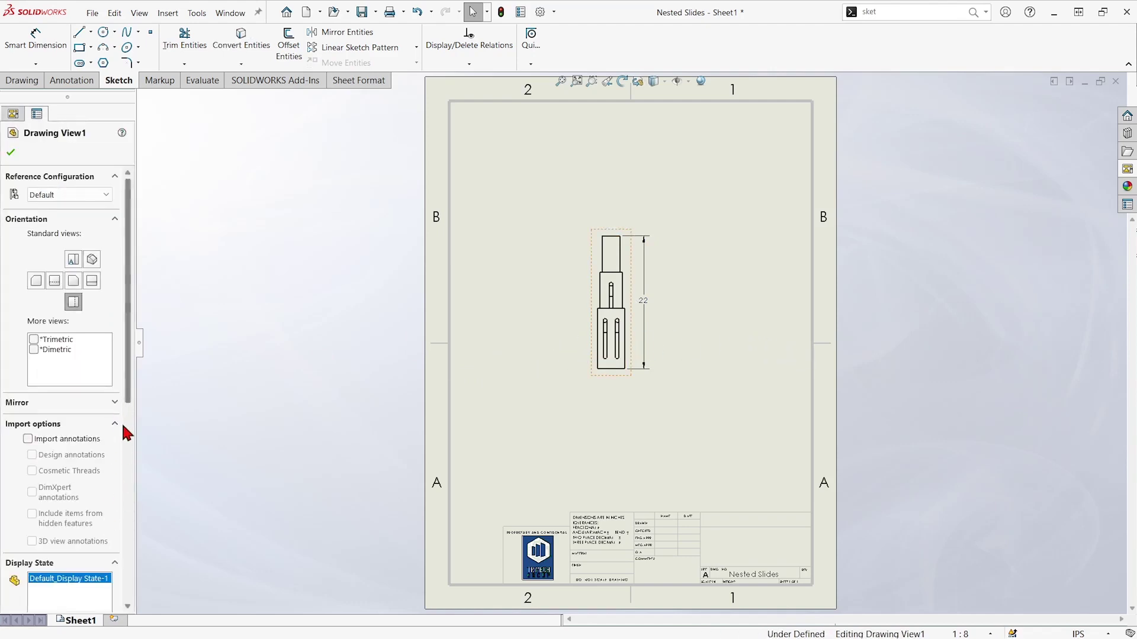
left_click_drag(126, 381, 127, 521)
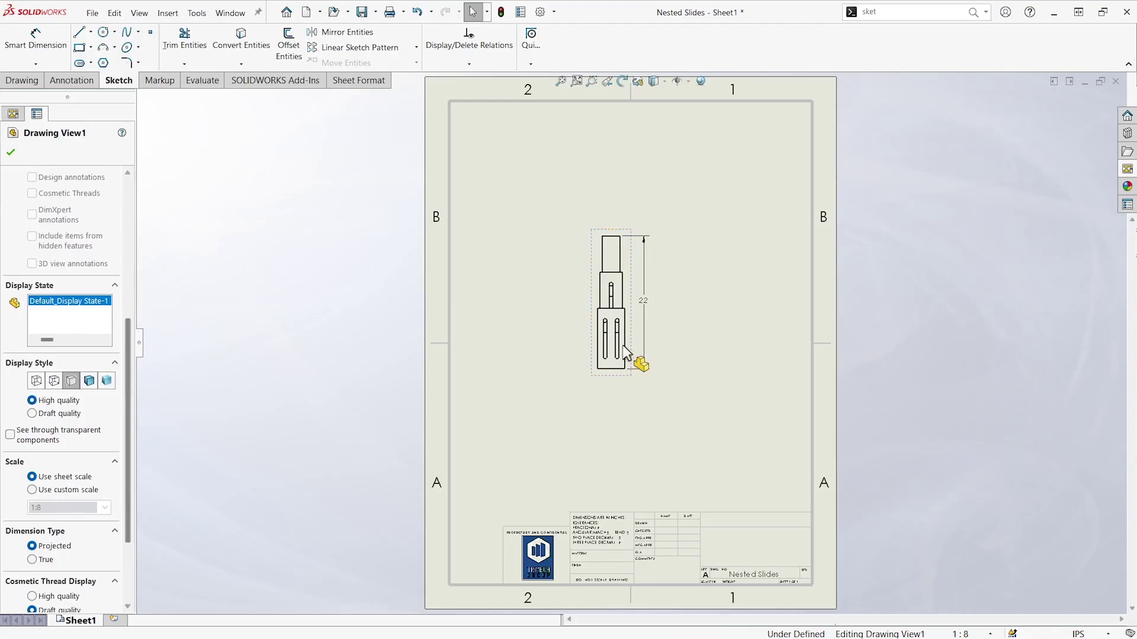
left_click(89, 381)
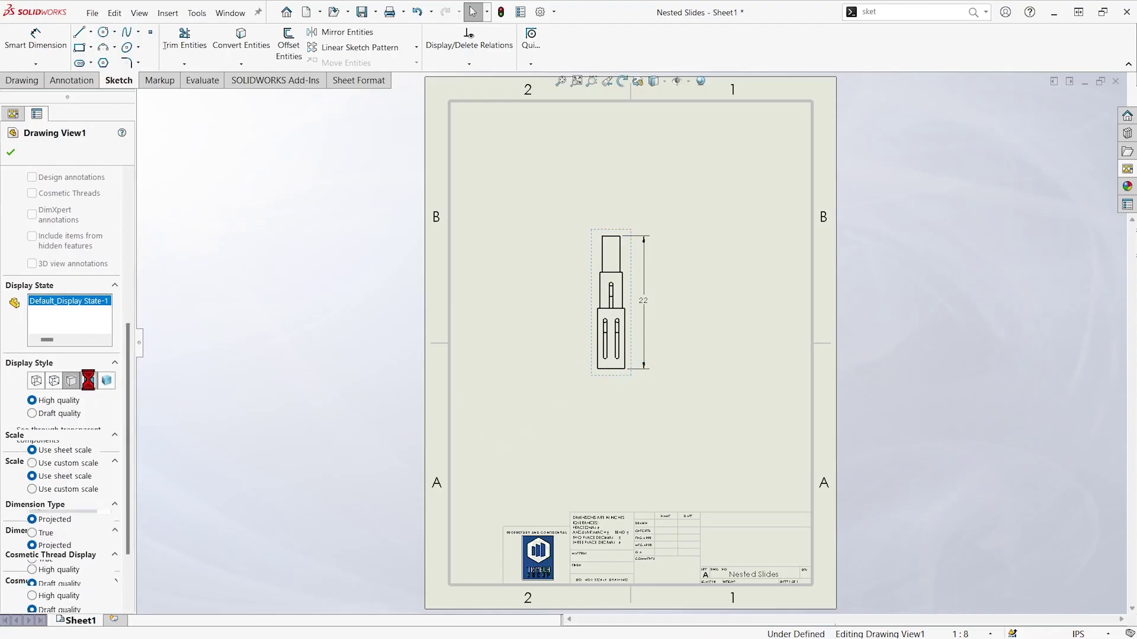
left_click(258, 409)
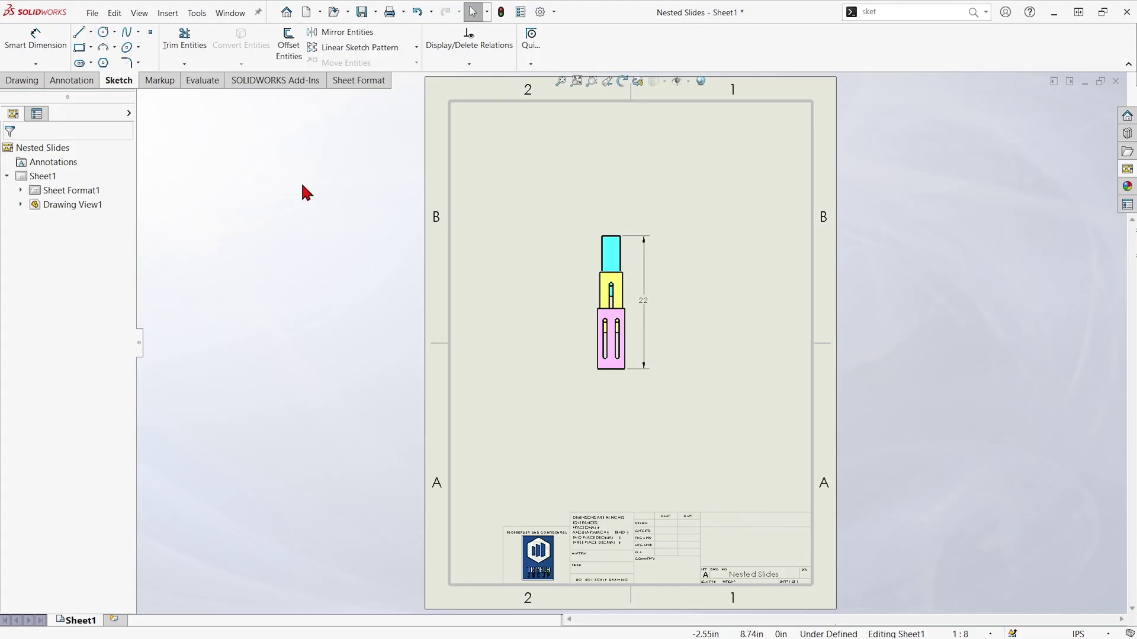
- Save the drawing as Nested Slides.pdf in the Physical Dynamics folder, keeping the option to view the PDF after saving
left_click(361, 13)
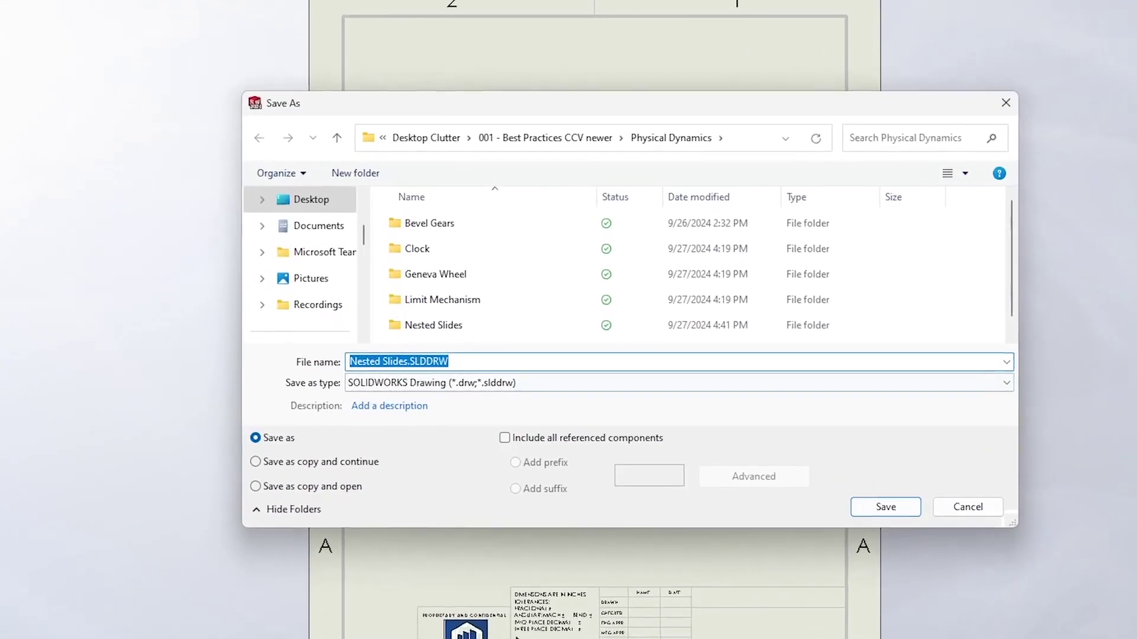
left_click(517, 383)
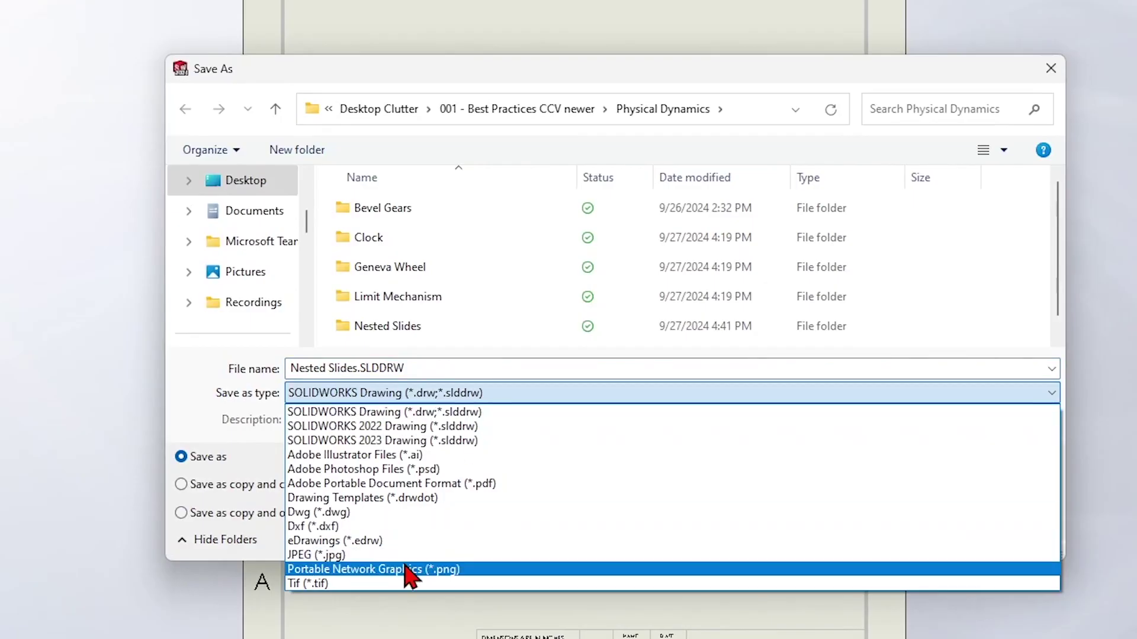
left_click(431, 484)
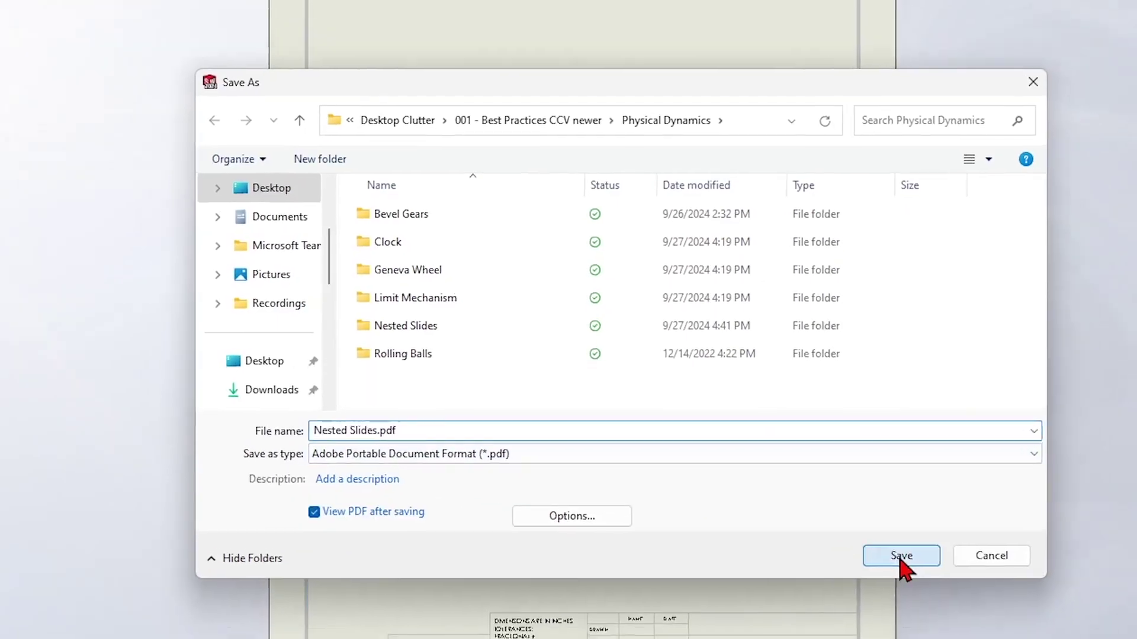
left_click(903, 563)
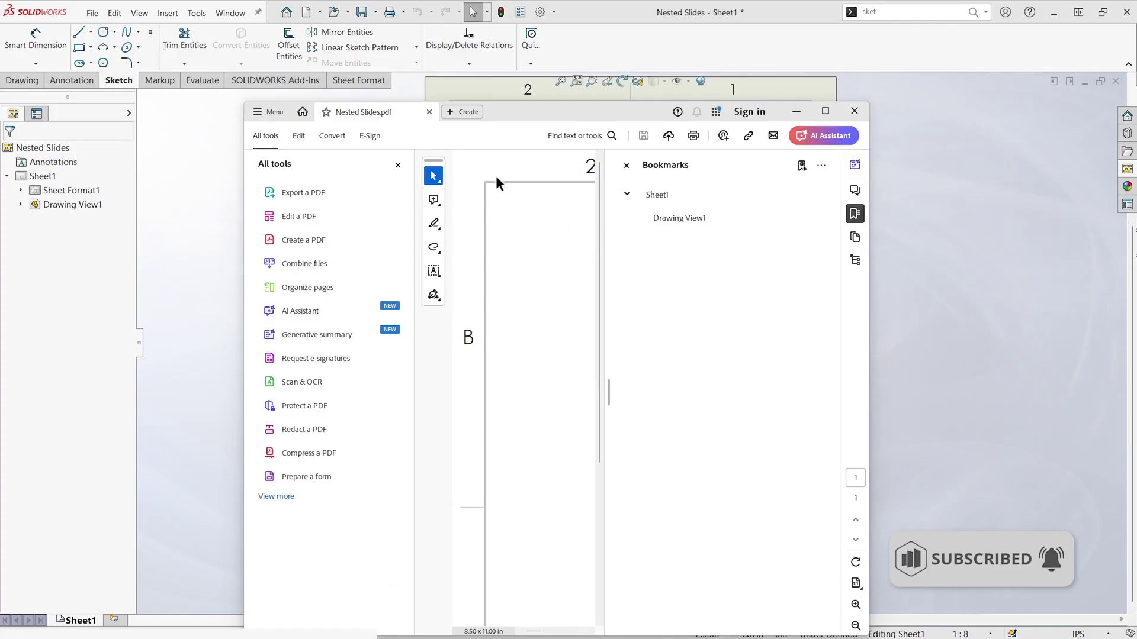
- In the Acrobat window, hide the bookmarks and tools panes and examine the full exported page with its title block and logo
left_click(626, 165)
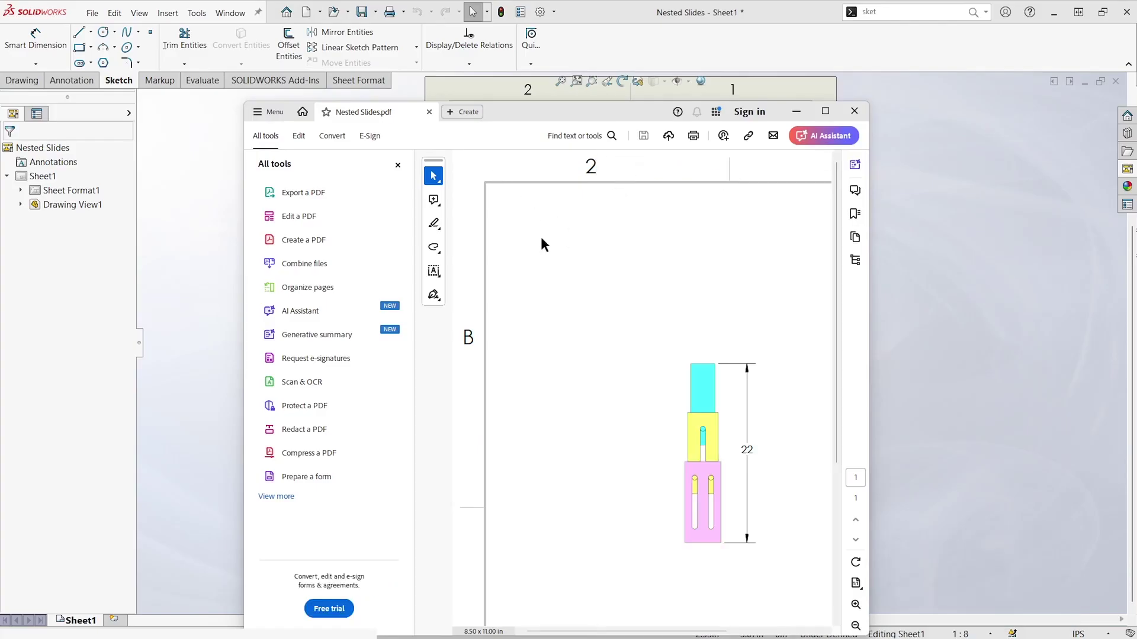
left_click(397, 165)
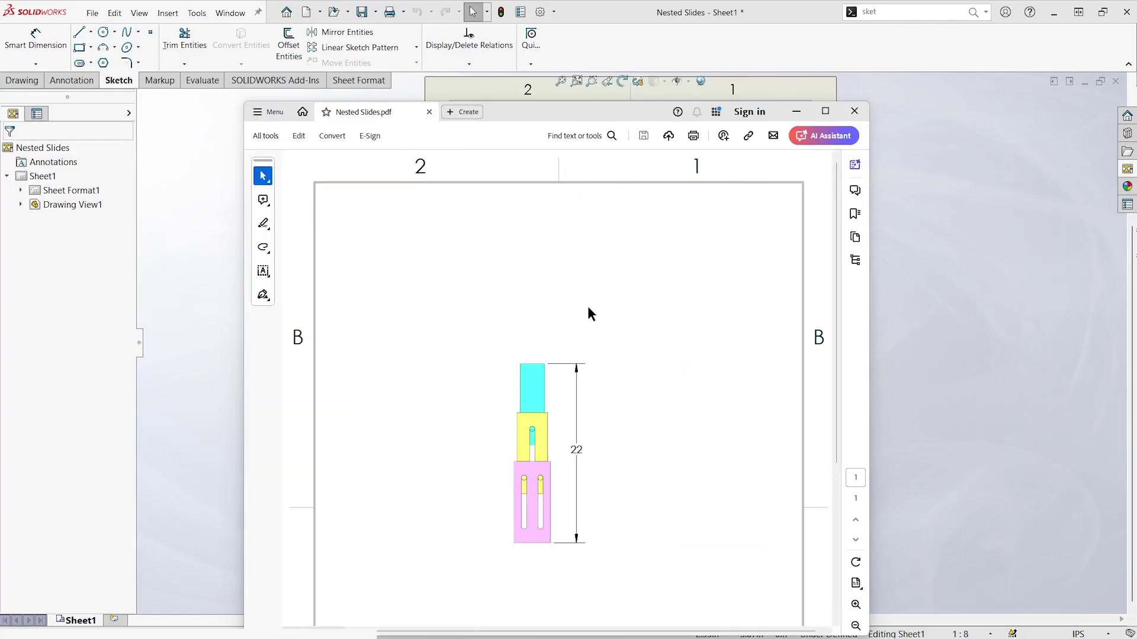
scroll(589, 308, "down", 3, "ctrl")
scroll(511, 507, "up", 3, "ctrl")
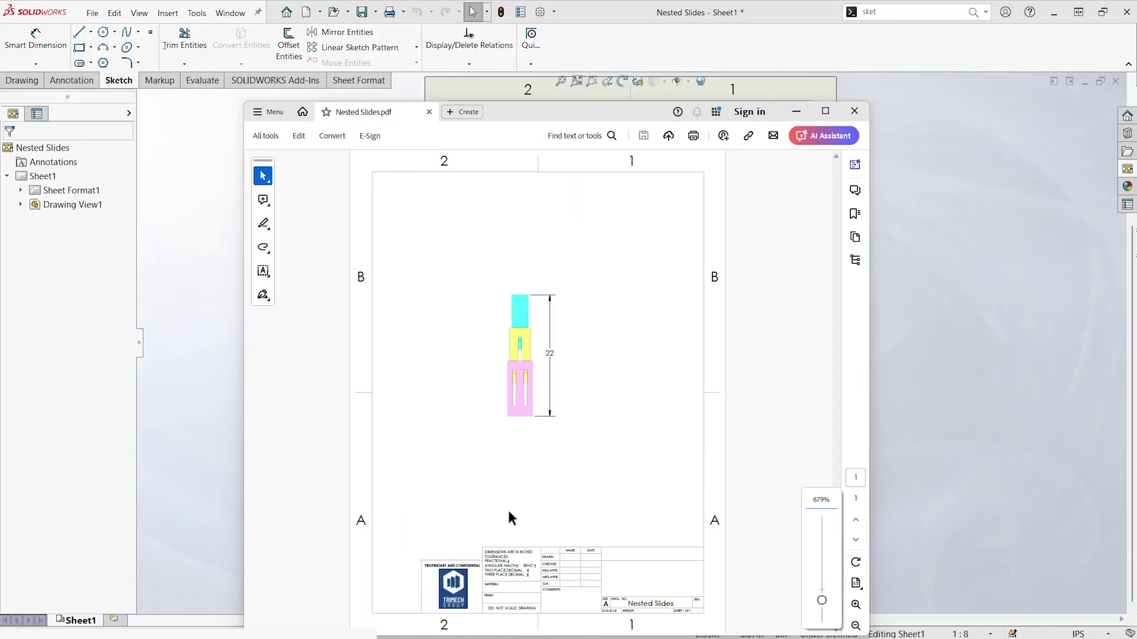